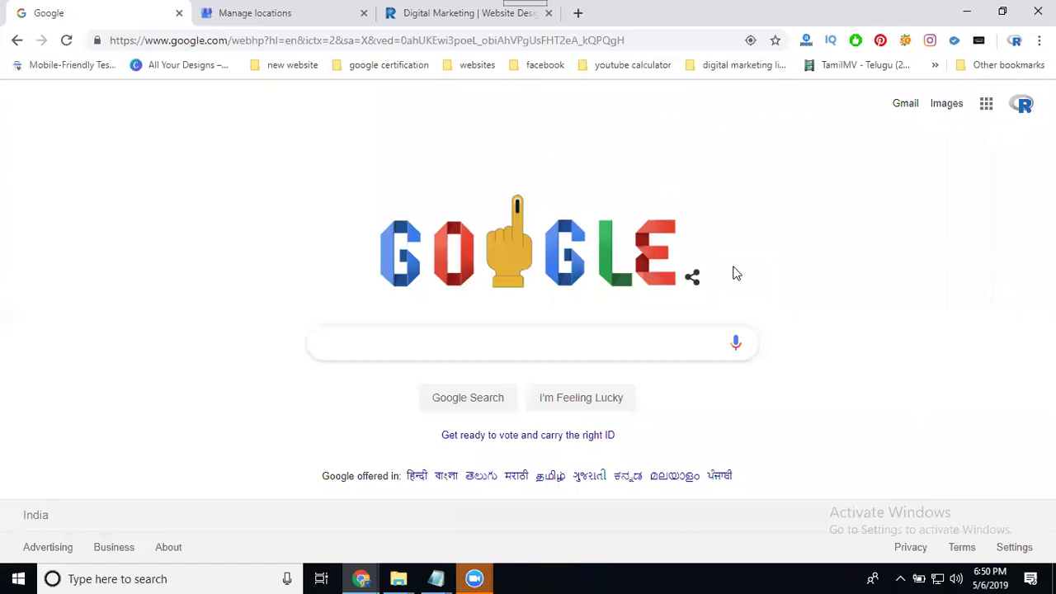
# - Search Google for "digital marketing training institute in kondapur" and look through the results
pyautogui.write('digital marketing training institute in kondapur')
pyautogui.press('Return')
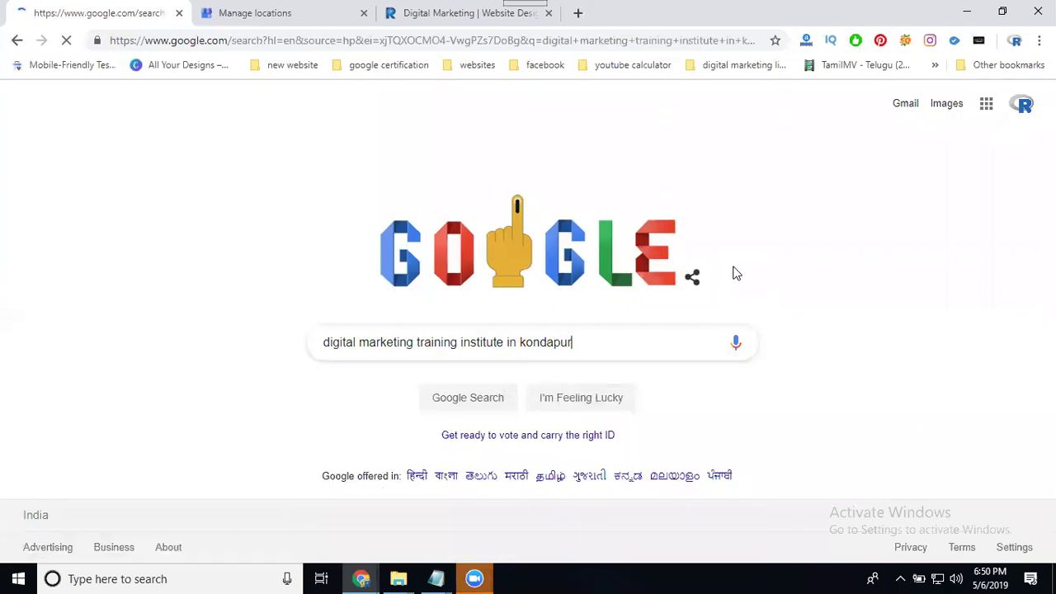
pyautogui.scroll(-1, 364, 278)
pyautogui.scroll(-6, 365, 278)
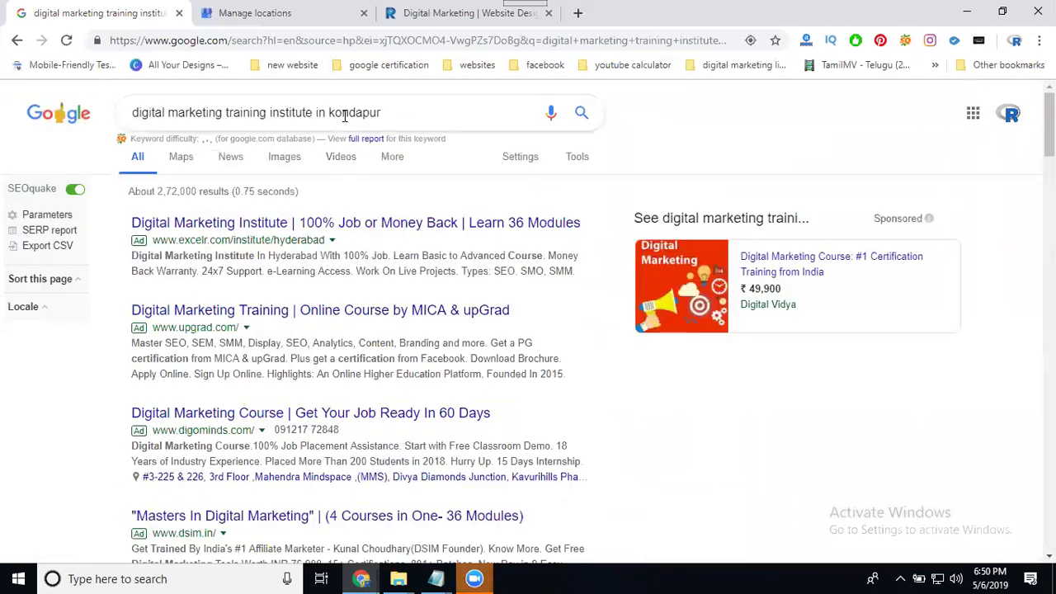
# - Change the search location to madhapur and examine the local business listings for digital marketing training institutes
pyautogui.doubleClick(347, 115)
pyautogui.write('madhapur')
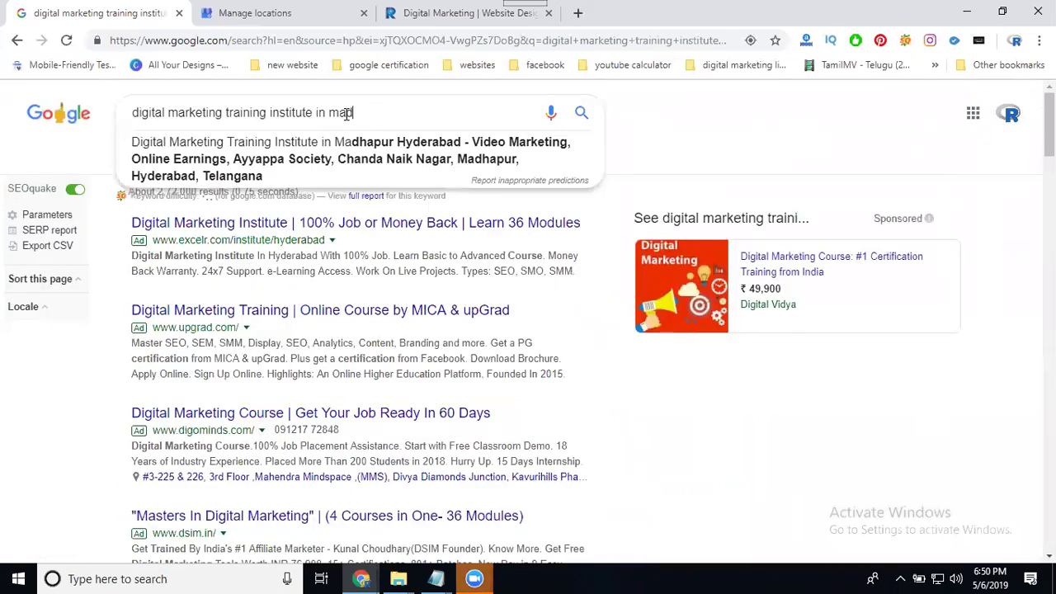
pyautogui.press('Return')
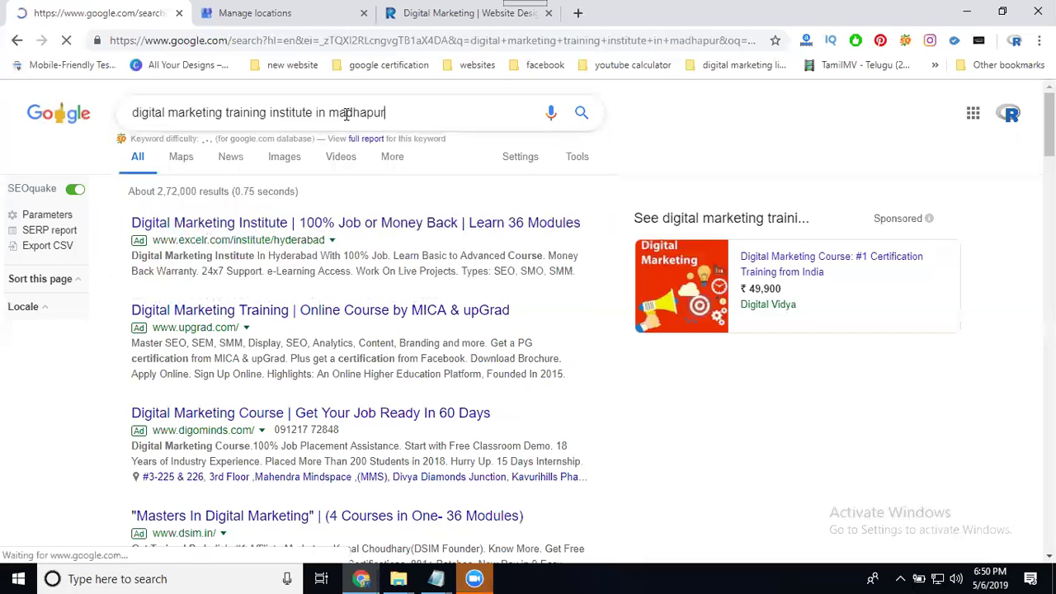
pyautogui.scroll(-3, 372, 213)
pyautogui.scroll(-4, 372, 212)
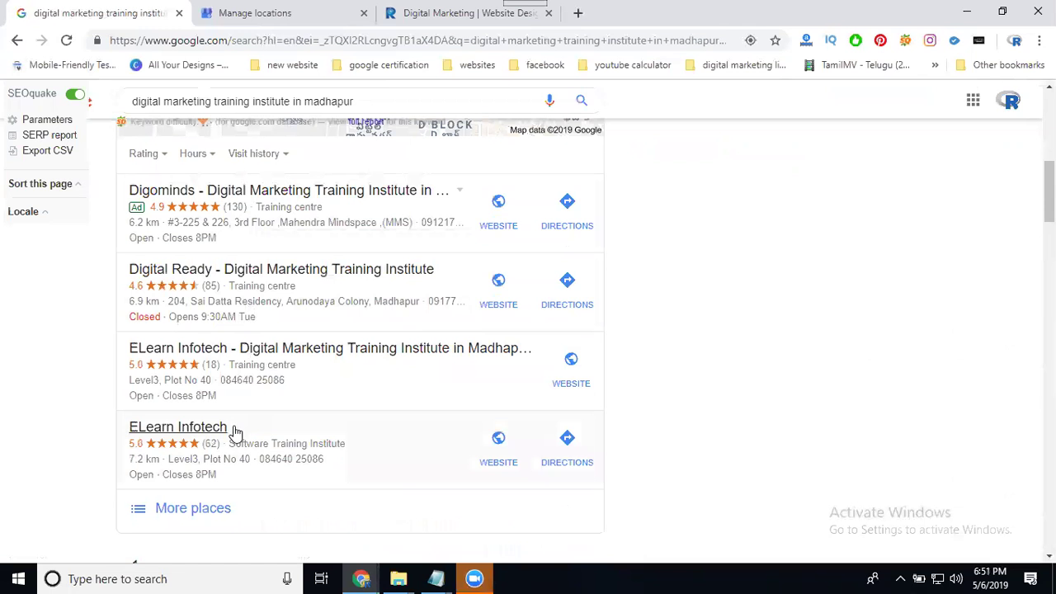
# - Switch to Google My Business and open the "Digital Marketing Training Institute in Madhapur Hyderabad - Video Marketing, Online Earnings" location
pyautogui.click(419, 14)
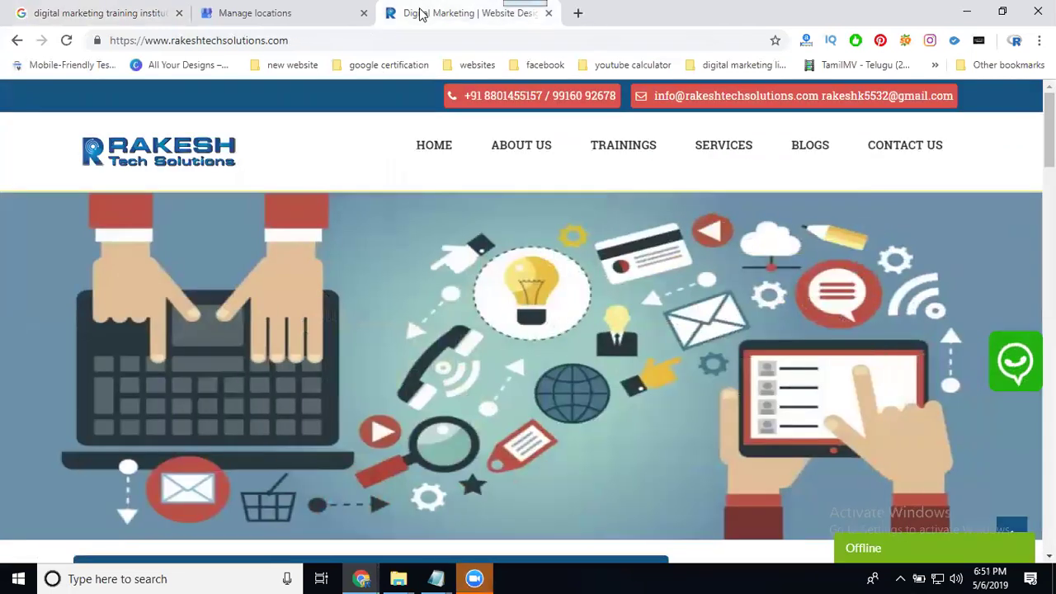
pyautogui.click(324, 17)
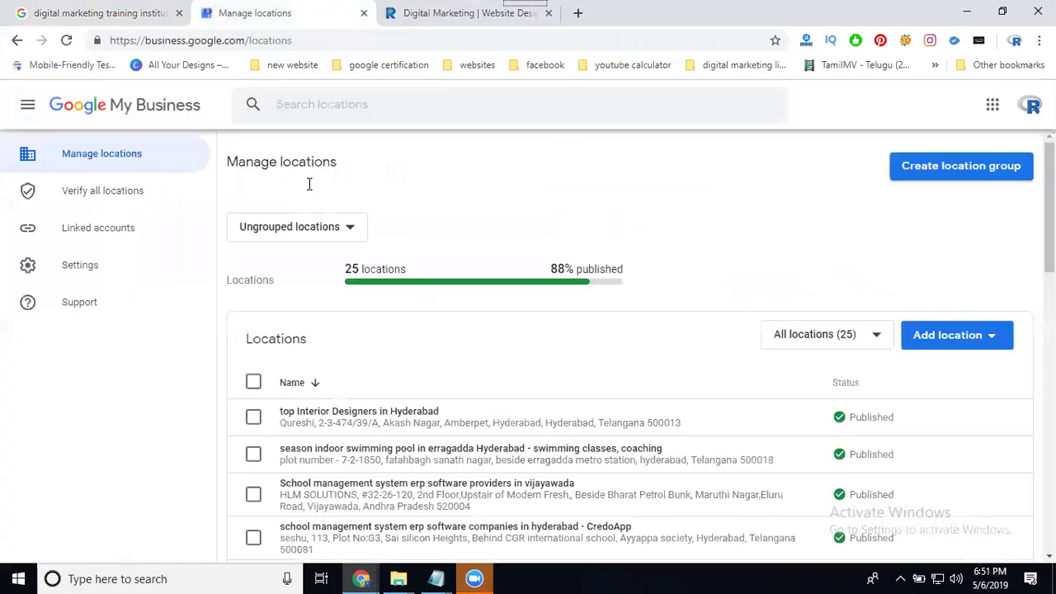
pyautogui.scroll(-4, 322, 273)
pyautogui.scroll(-6, 318, 271)
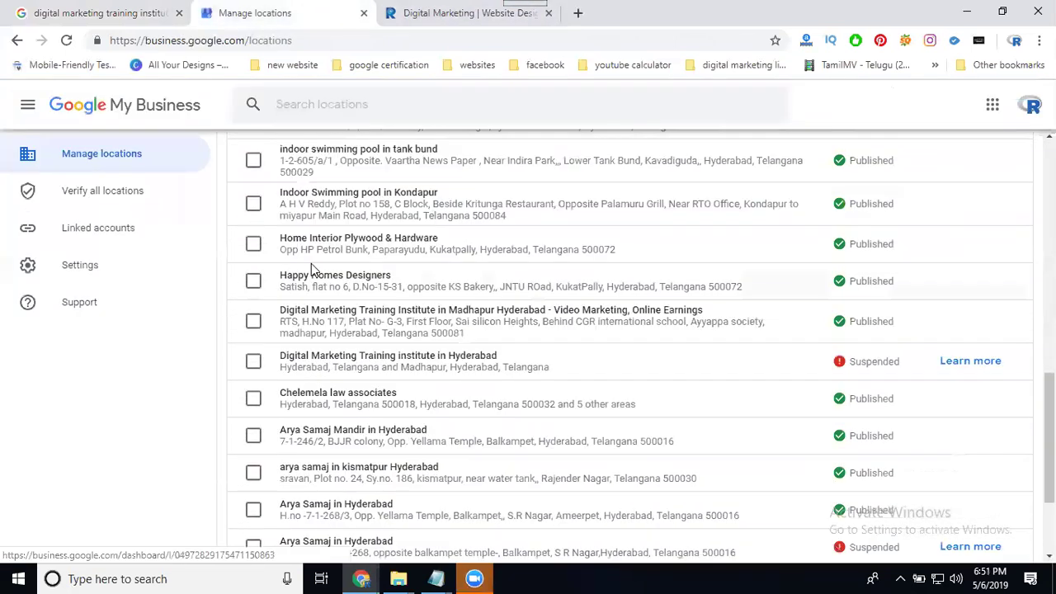
pyautogui.click(322, 309)
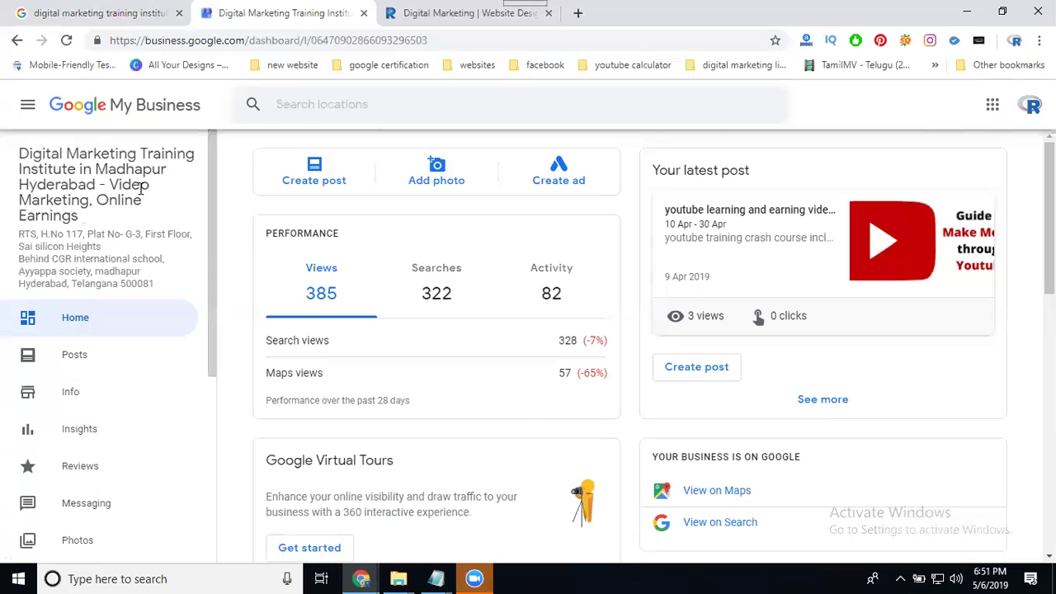
# - Open the business information page of the Madhapur training institute listing
pyautogui.scroll(-3, 130, 228)
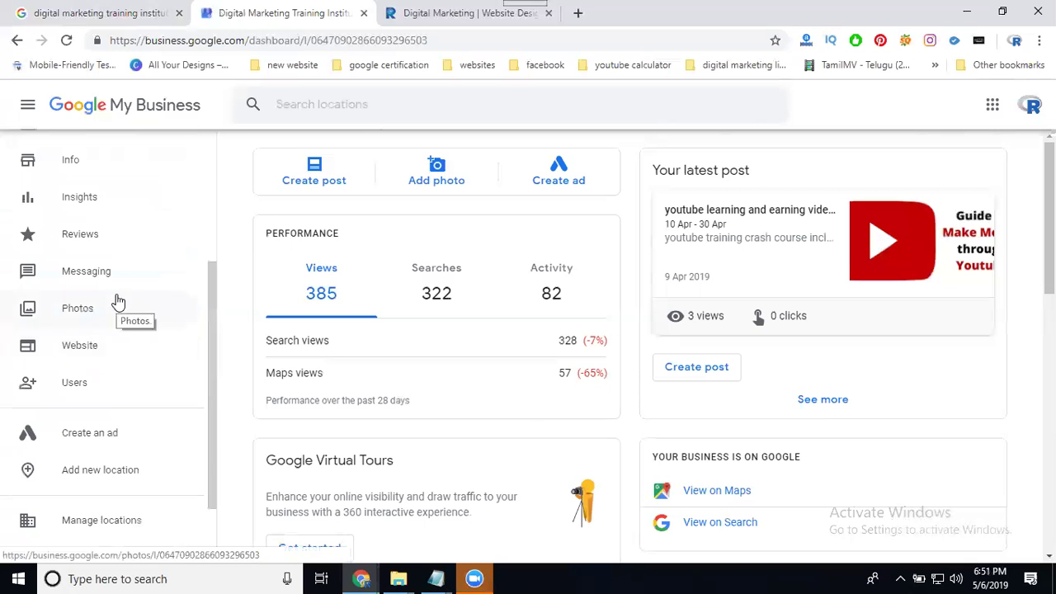
pyautogui.scroll(2, 118, 301)
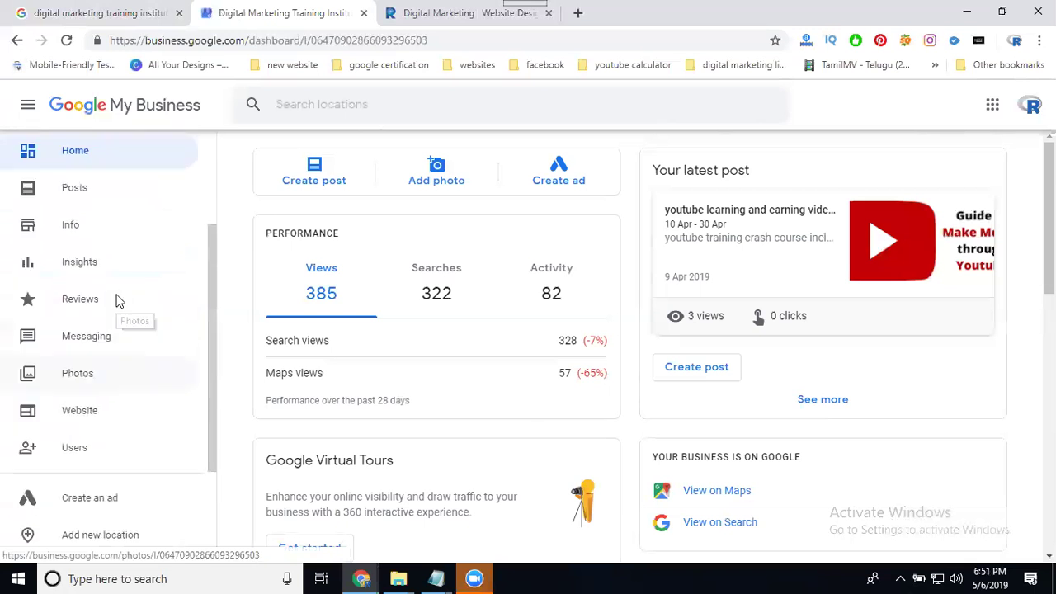
pyautogui.click(85, 238)
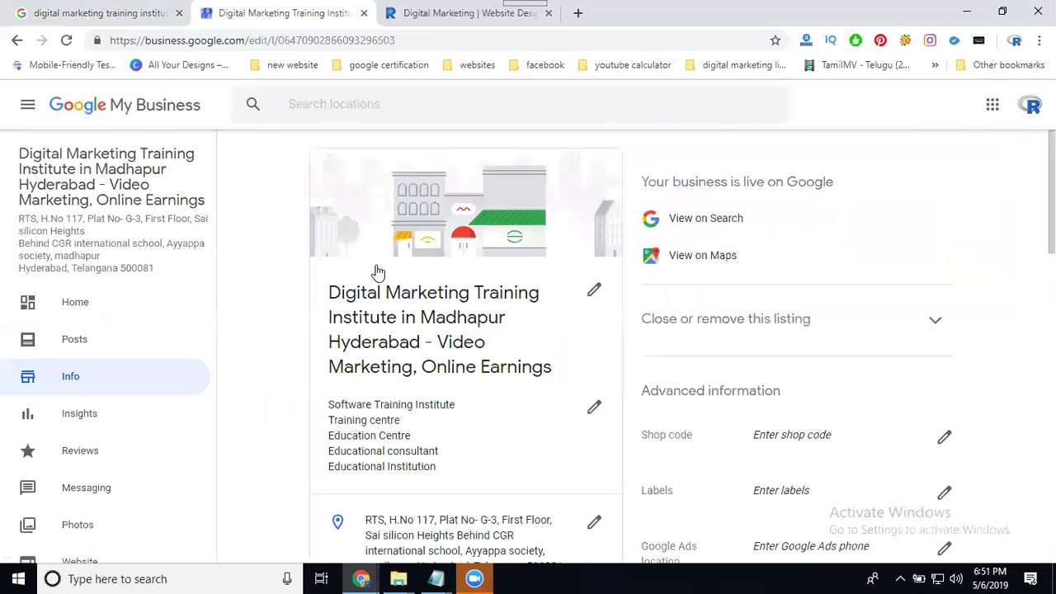
# - Edit the listing's service area and add Kondapur, Gachibowli and Hitech City in Hyderabad
pyautogui.scroll(-5, 378, 272)
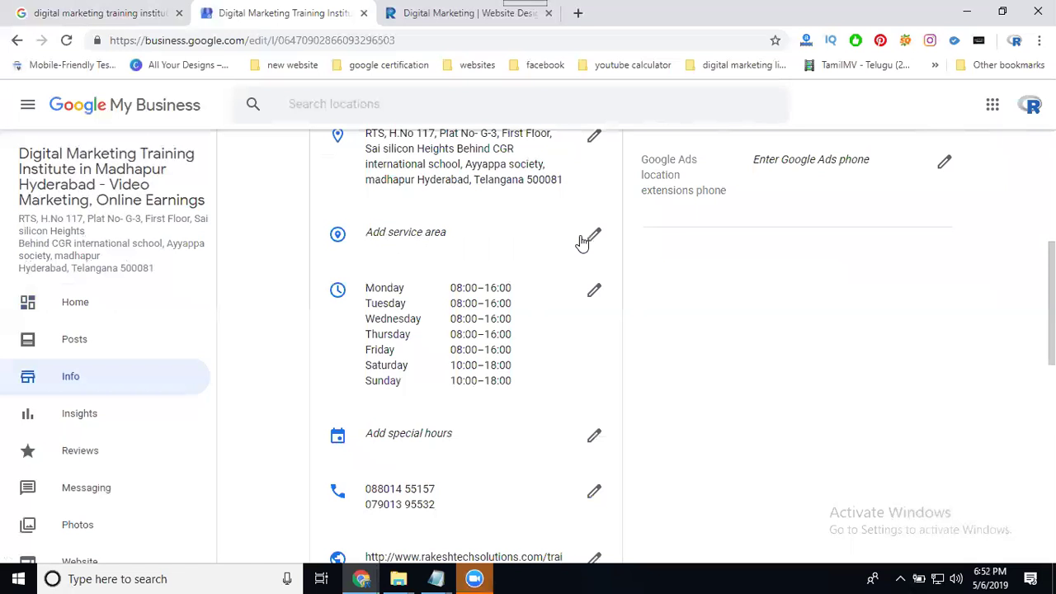
pyautogui.click(594, 237)
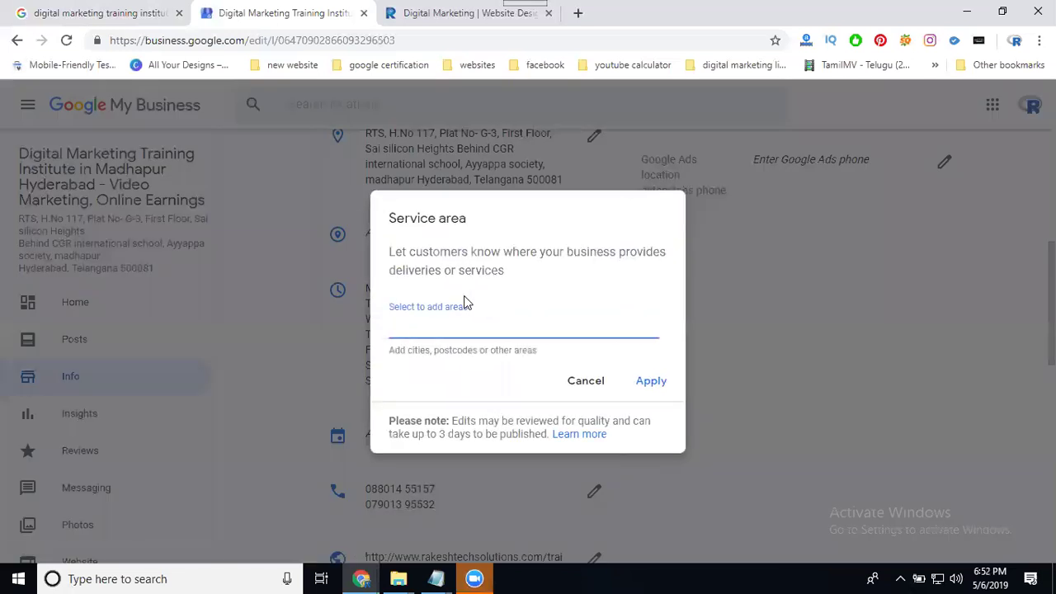
pyautogui.write('kondapur')
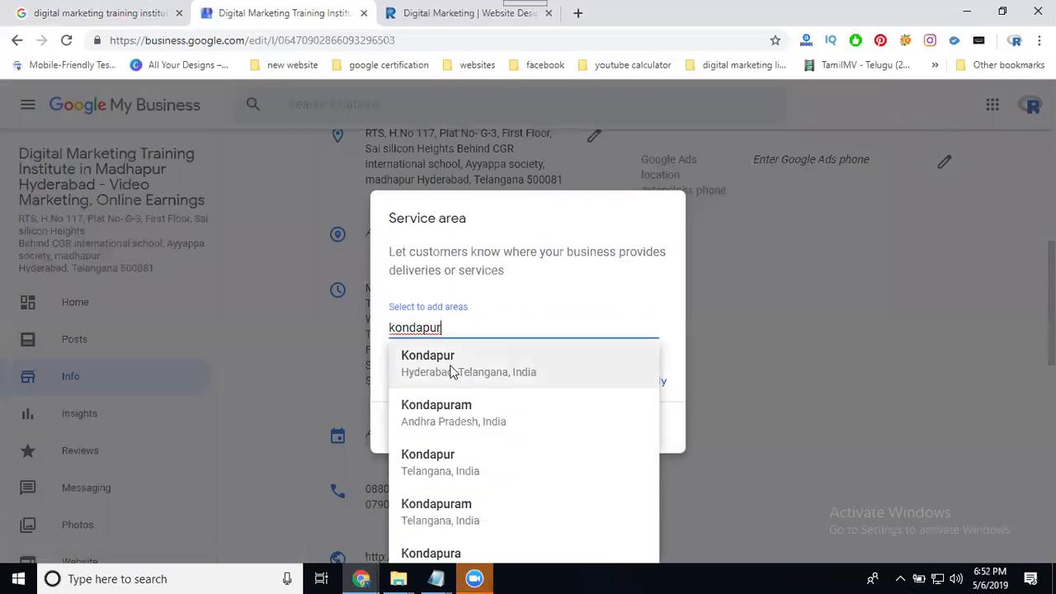
pyautogui.click(453, 367)
pyautogui.write('gach')
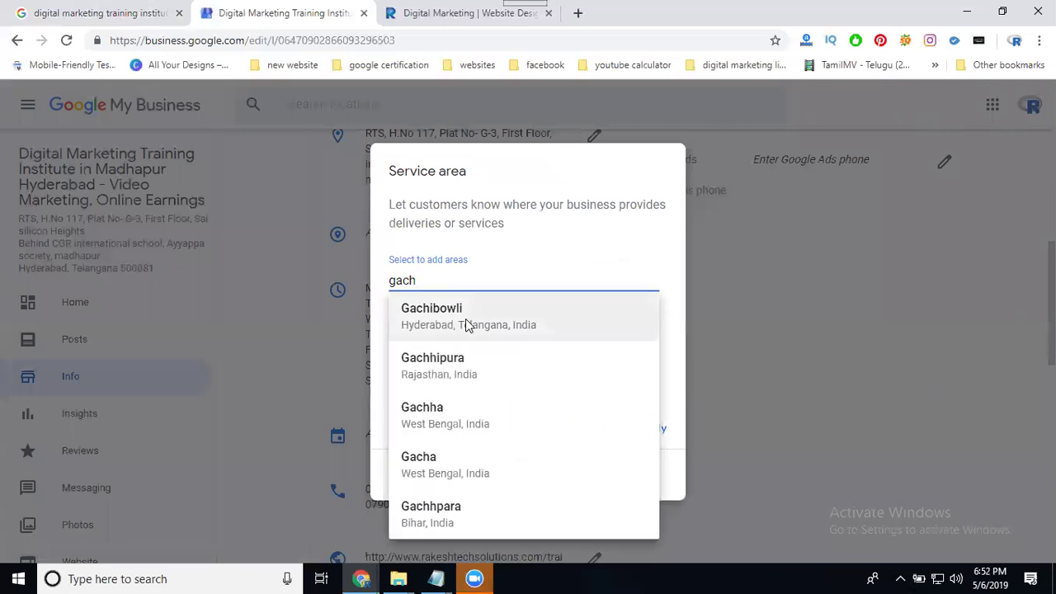
pyautogui.click(466, 325)
pyautogui.write('ht')
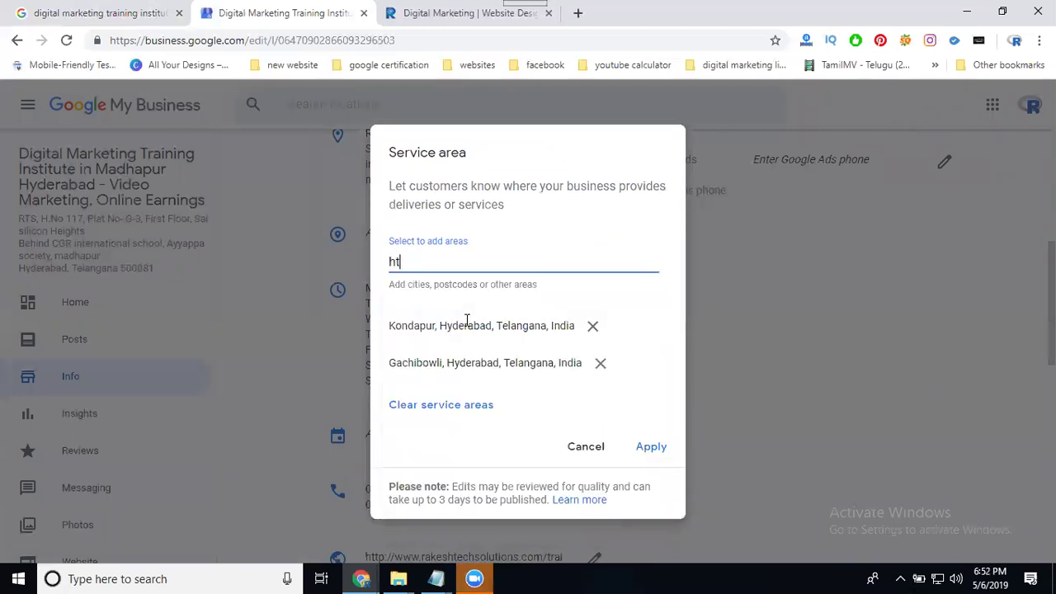
pyautogui.press('BackSpace')
pyautogui.write('itech')
pyautogui.click(464, 301)
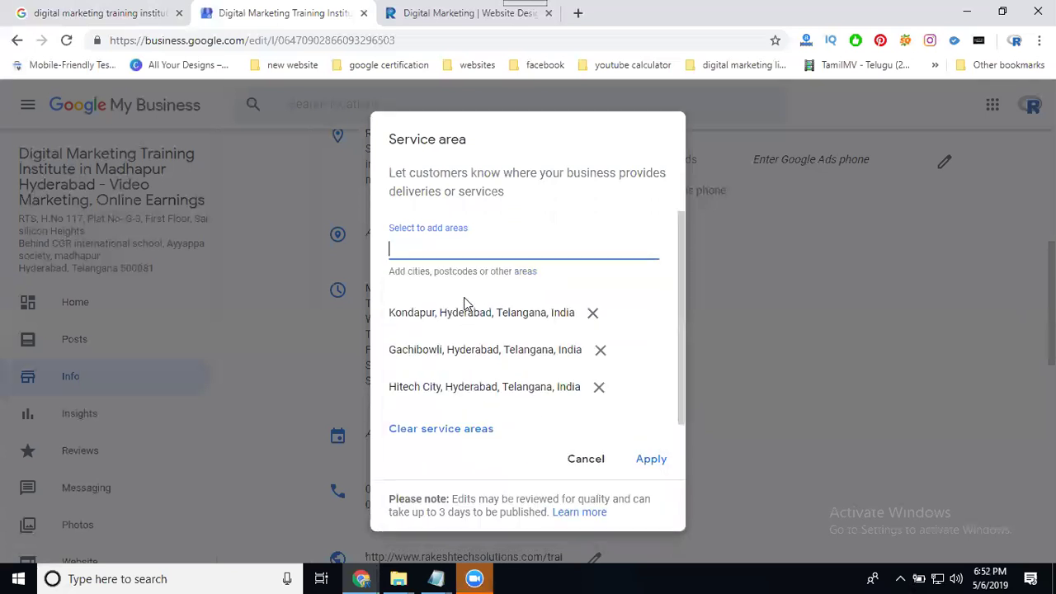
pyautogui.write('bora')
pyautogui.press('BackSpace')
pyautogui.write('i')
pyautogui.click(464, 300)
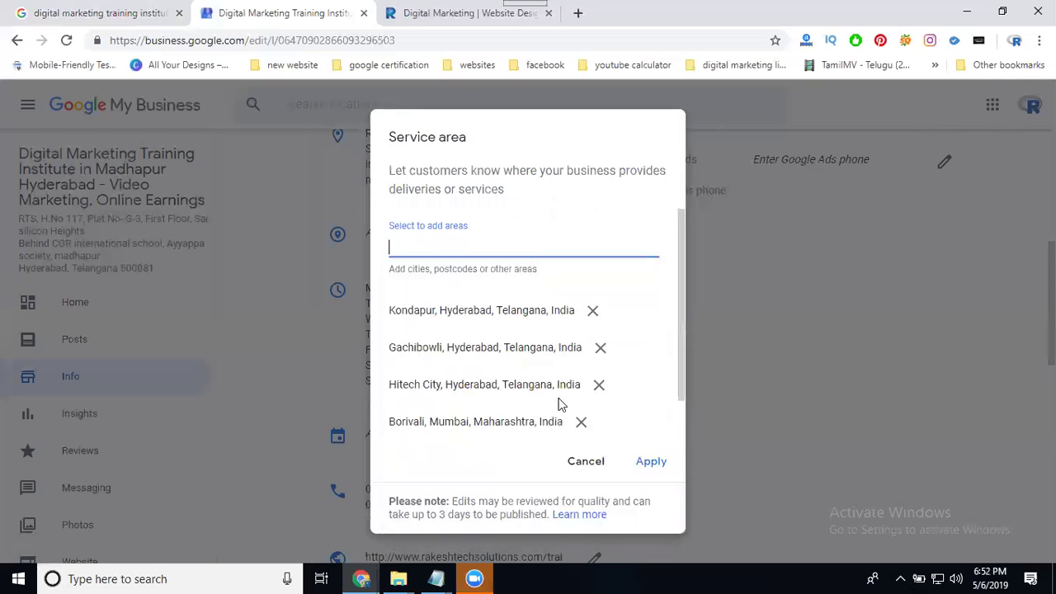
pyautogui.click(581, 424)
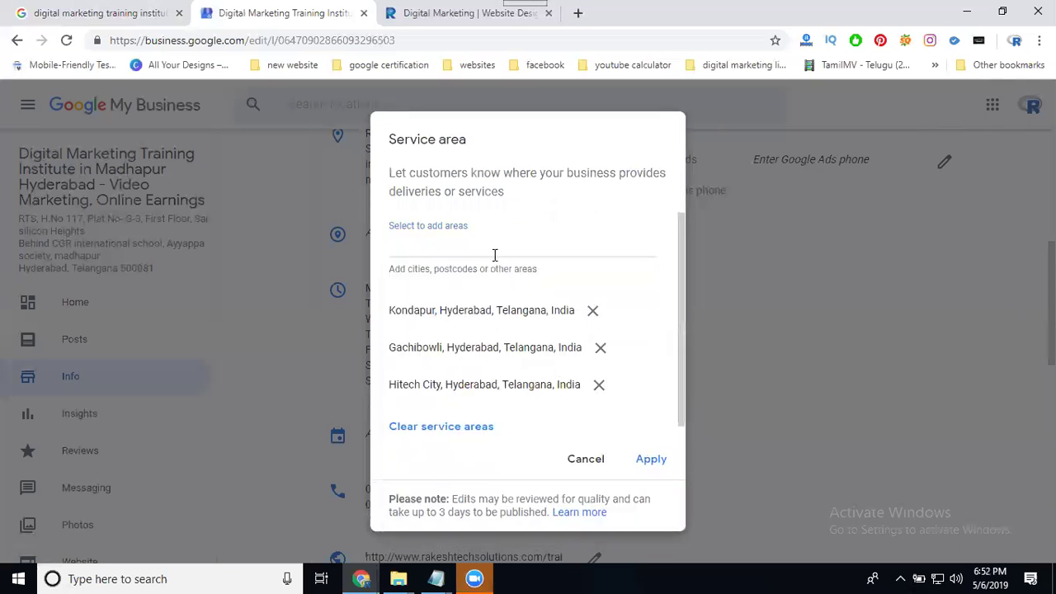
# - Add Borabanda, Banjara Hills and Jubilee Hills in Hyderabad to the service areas
pyautogui.write('bor')
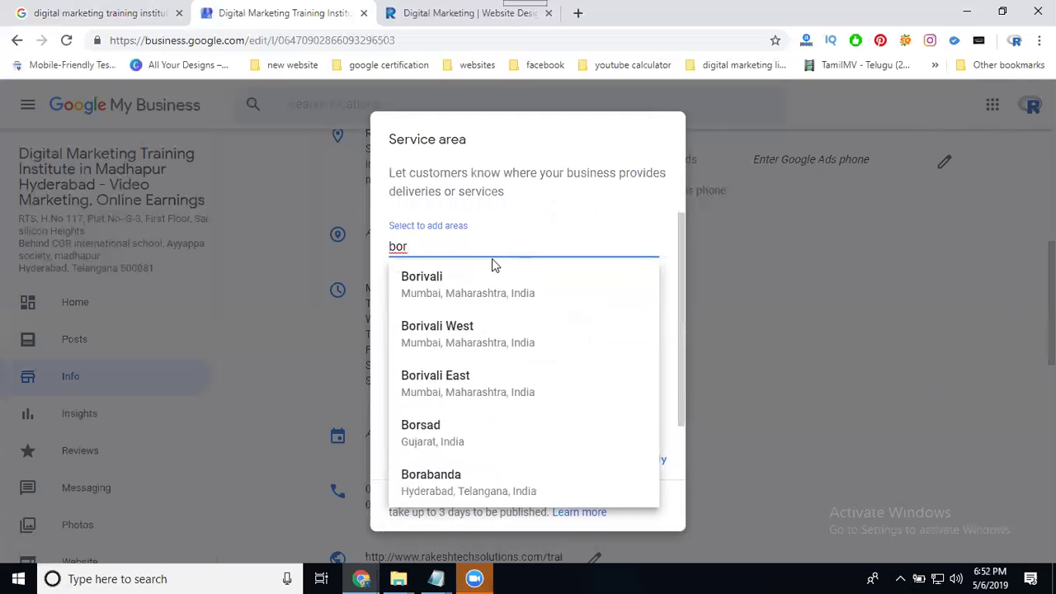
pyautogui.click(462, 483)
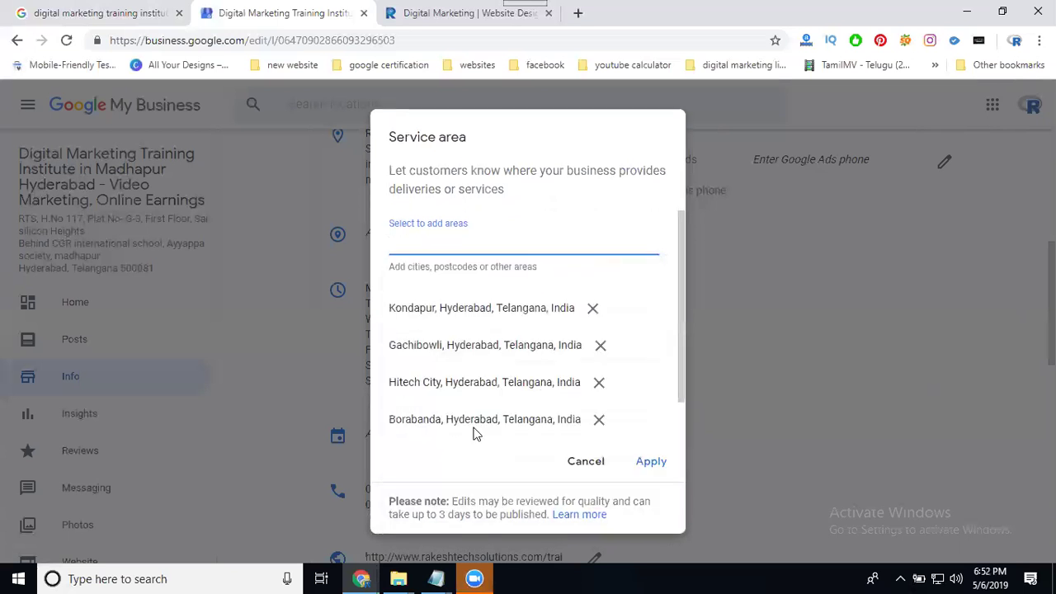
pyautogui.write('banja')
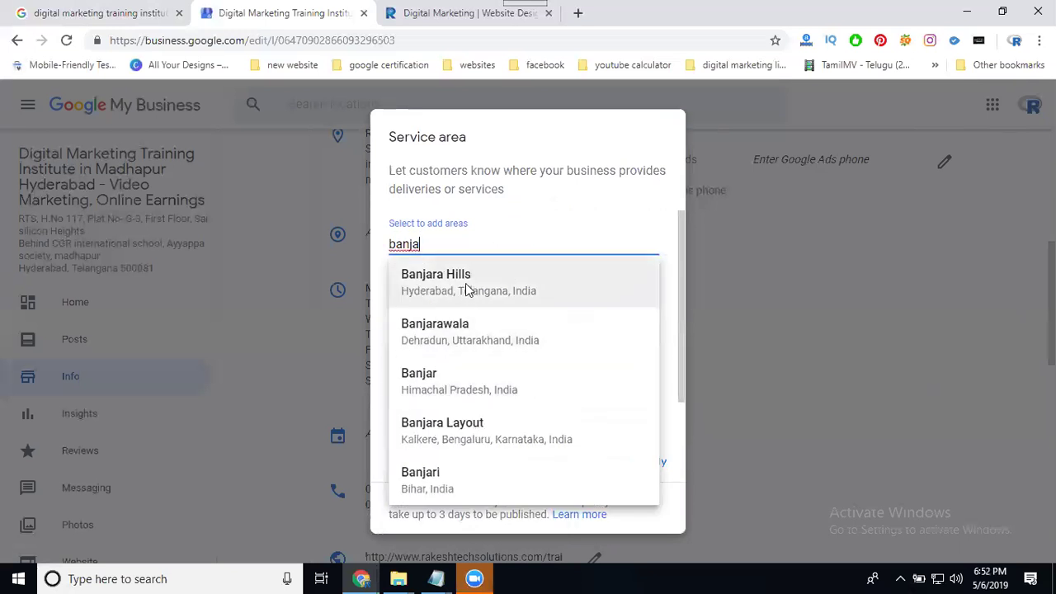
pyautogui.click(465, 283)
pyautogui.write('jub')
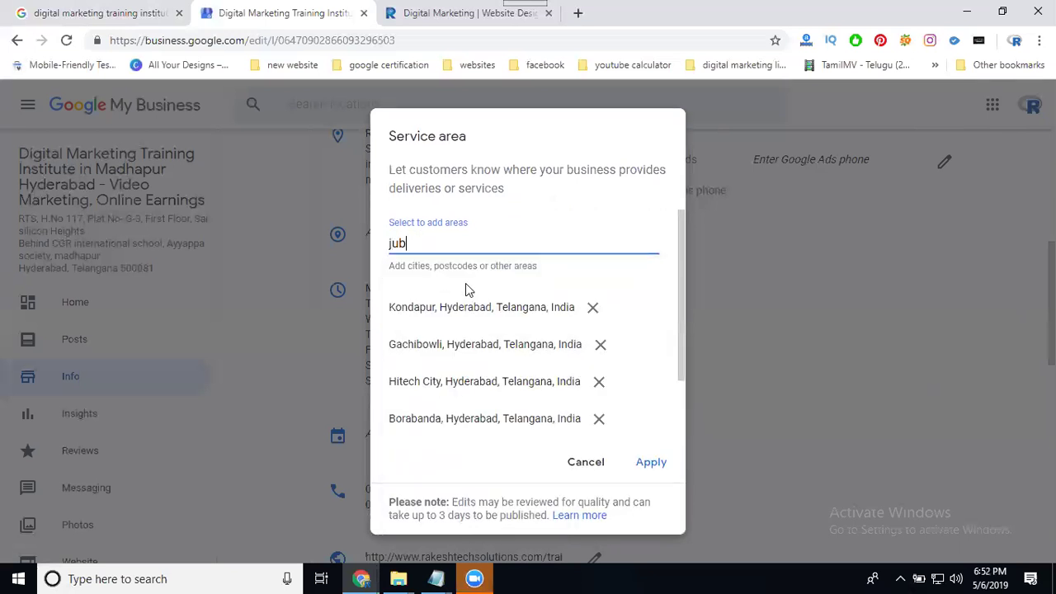
pyautogui.click(468, 285)
pyautogui.scroll(-2, 496, 337)
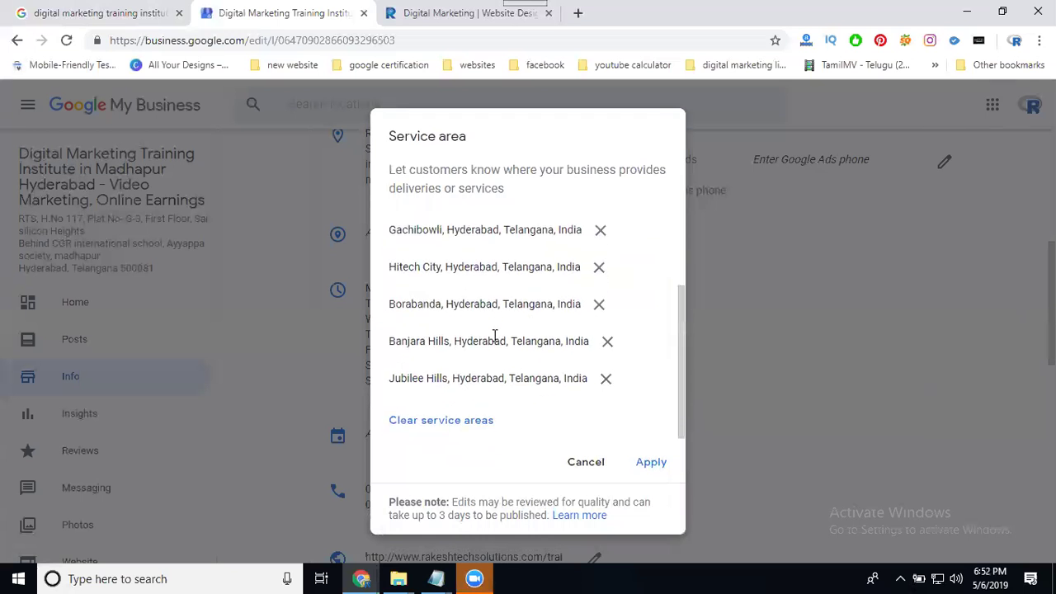
# - Add Manikonda and Hafeezpet in Hyderabad to the service areas
pyautogui.scroll(2, 495, 337)
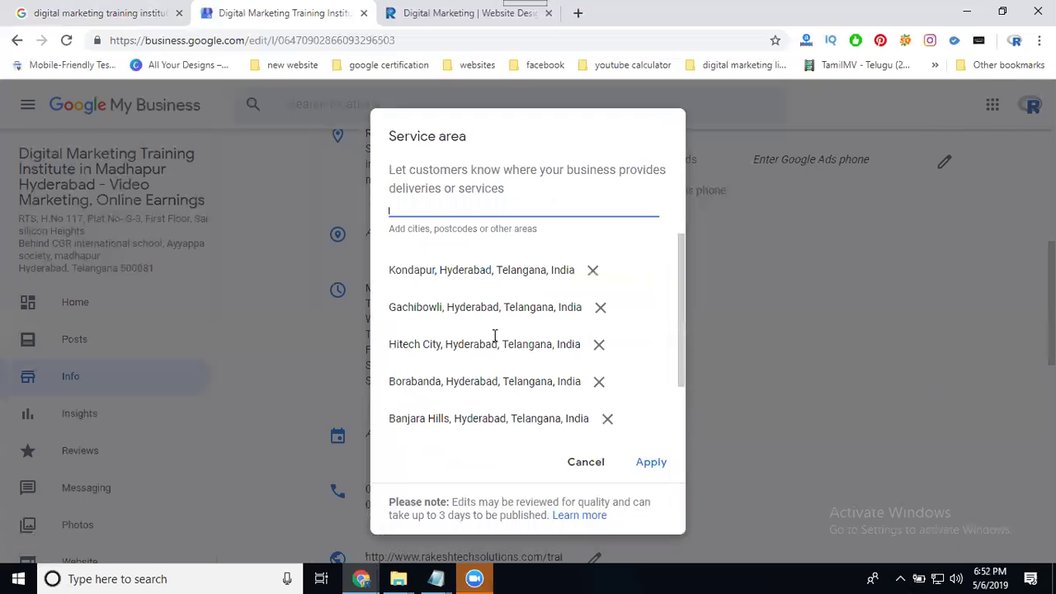
pyautogui.write('manik')
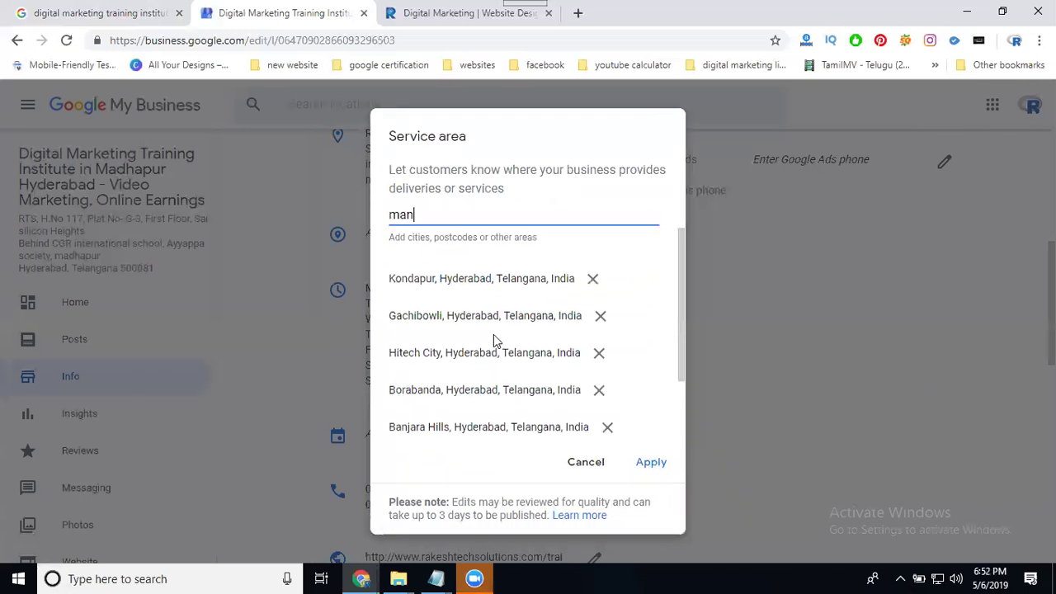
pyautogui.click(483, 283)
pyautogui.write('hafeez')
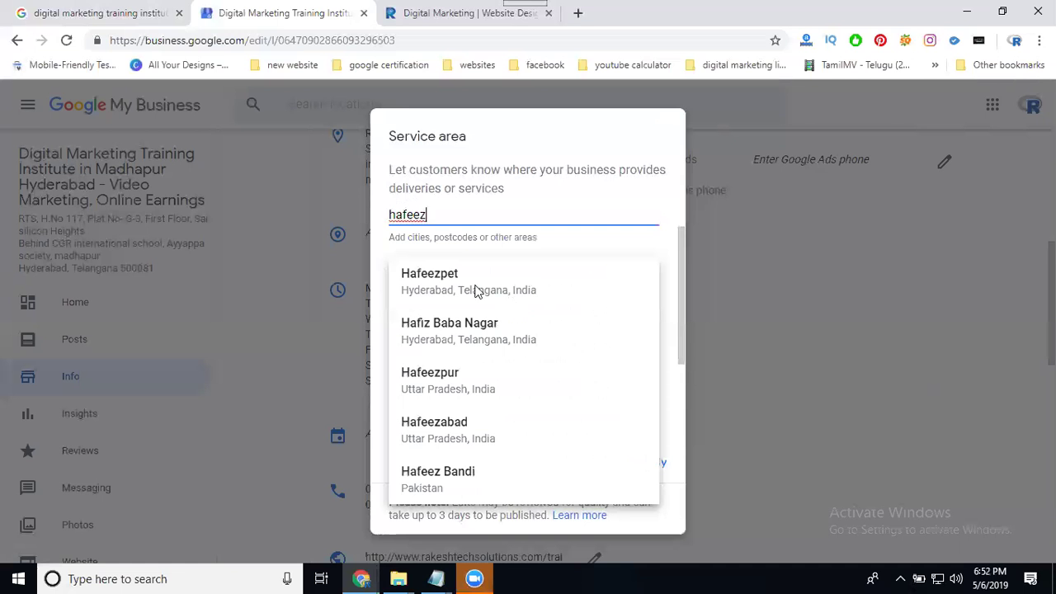
pyautogui.click(470, 284)
# - Review the list of chosen service areas and add the Hyderabad postcode 500018 to it
pyautogui.scroll(-3, 475, 301)
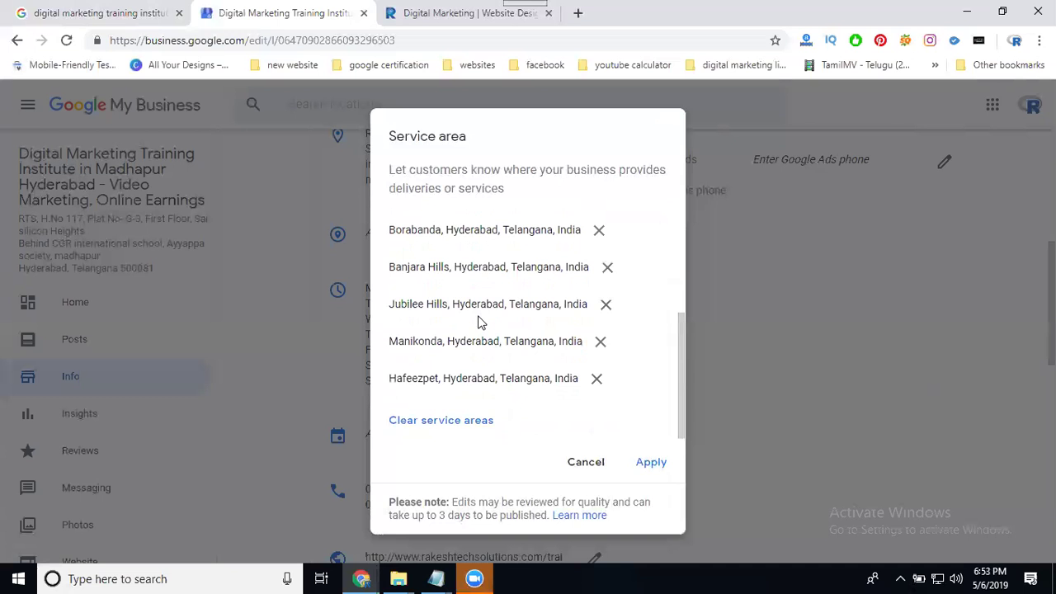
pyautogui.scroll(3, 481, 322)
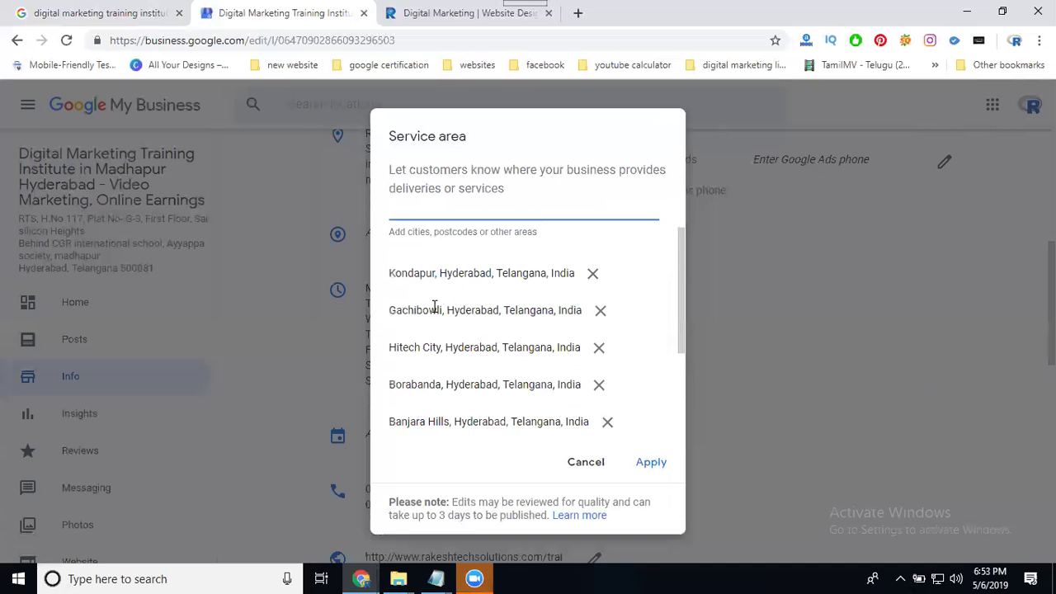
pyautogui.scroll(-2, 423, 379)
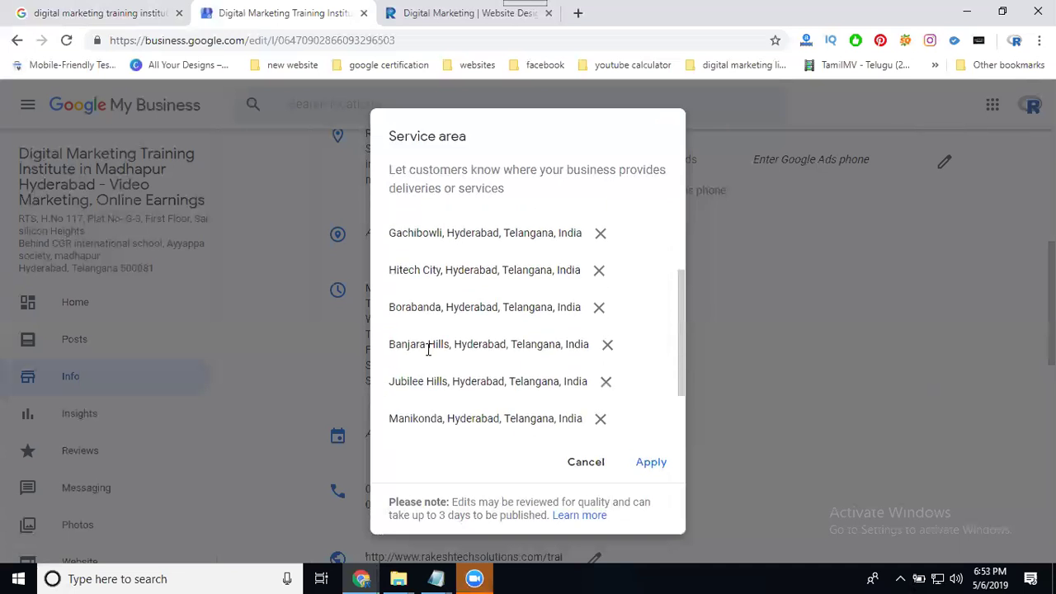
pyautogui.scroll(-1, 431, 420)
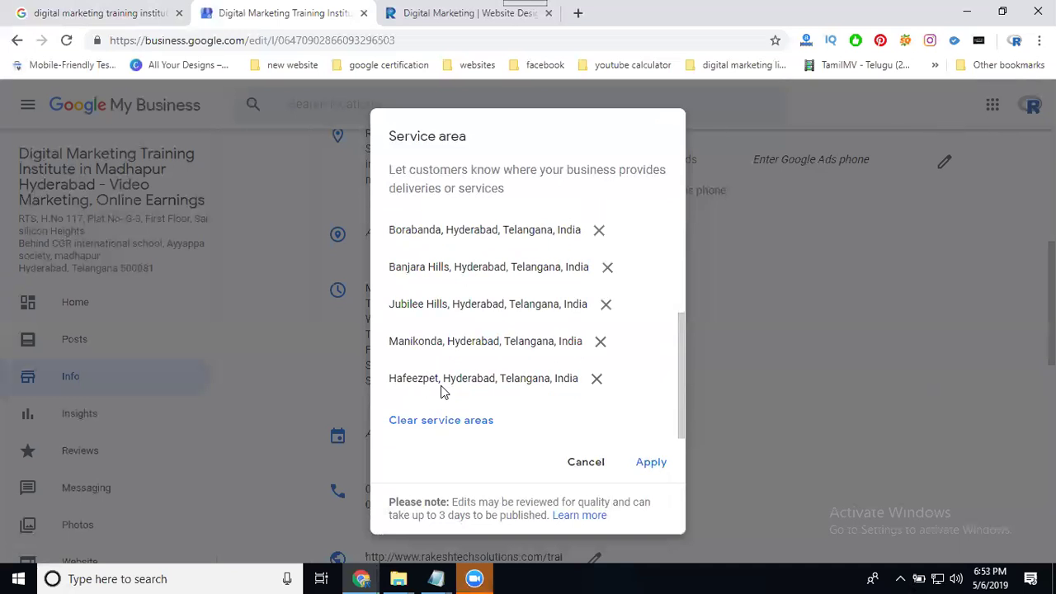
pyautogui.scroll(5, 454, 363)
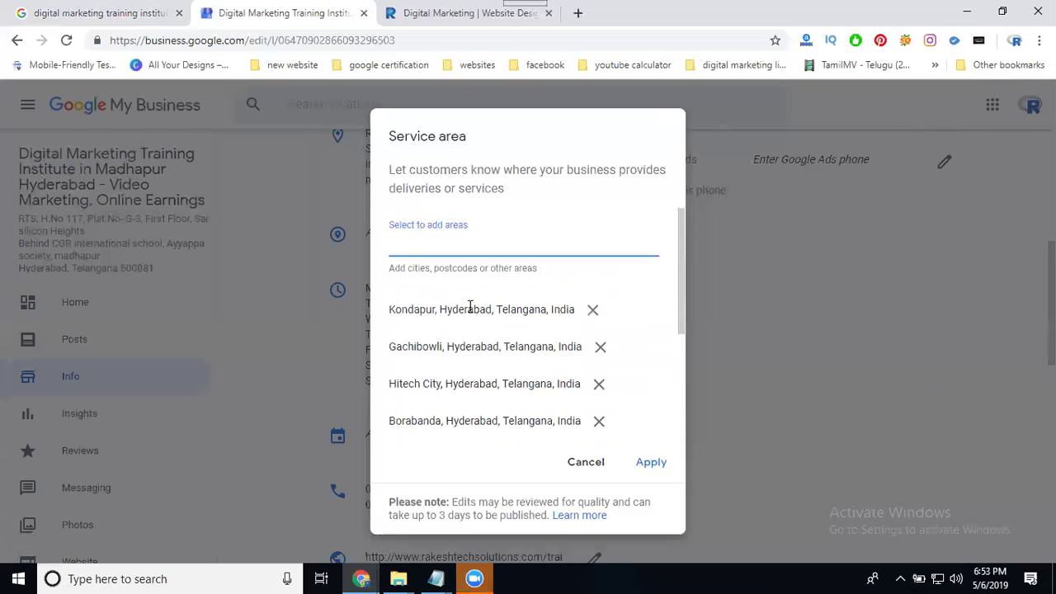
pyautogui.write('500018')
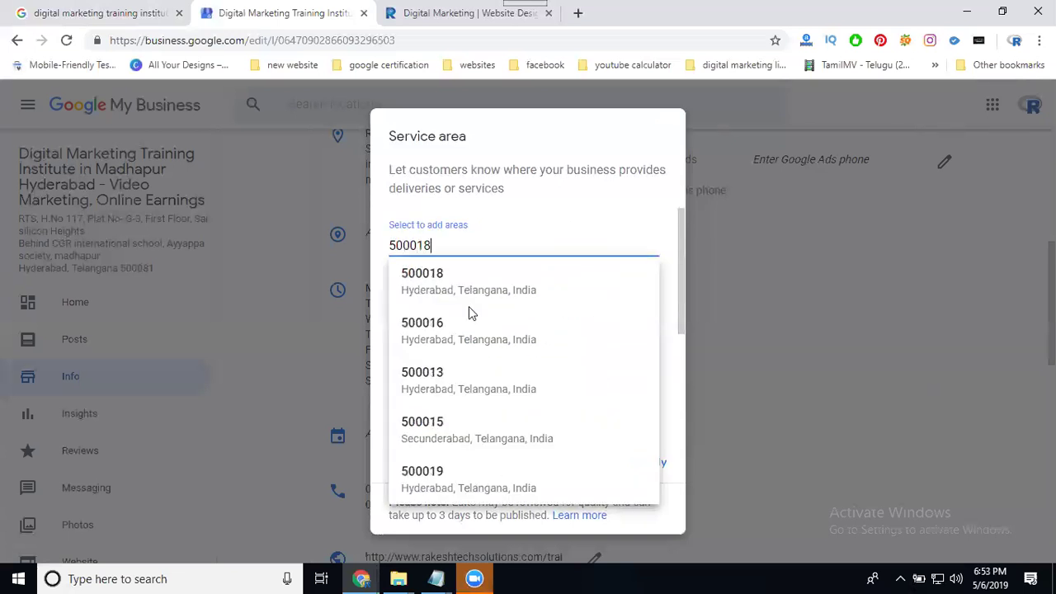
pyautogui.click(474, 281)
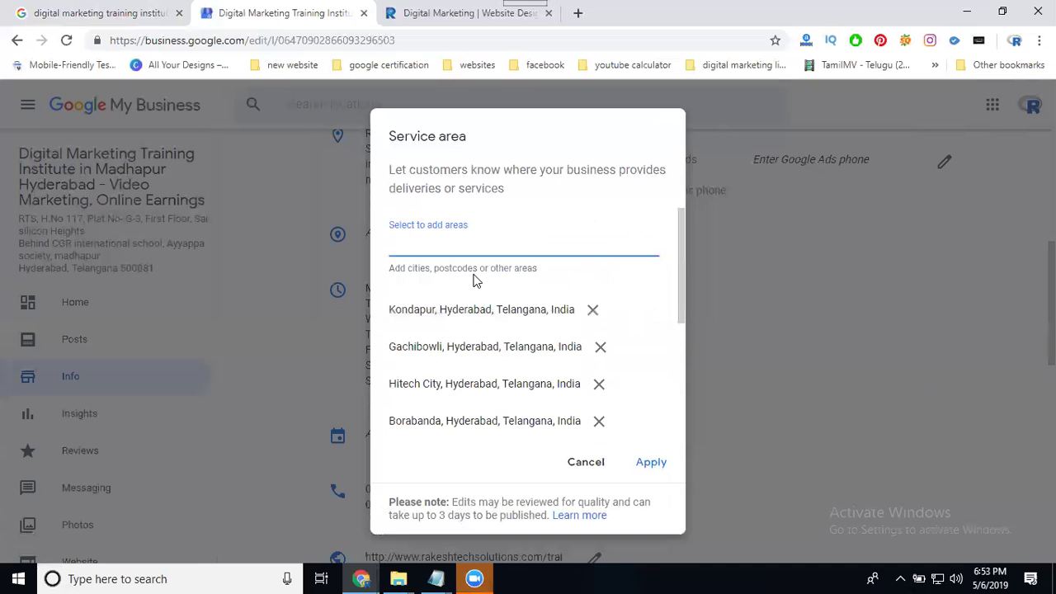
# - Add the Hyderabad postcodes 500072, 500091 and 500090 to the service areas
pyautogui.write('500072')
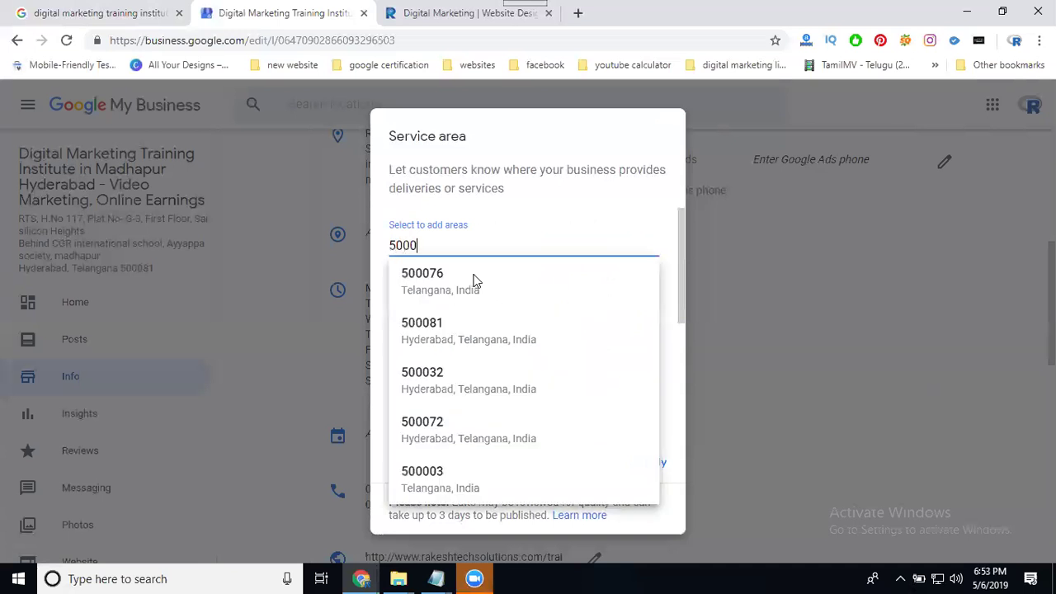
pyautogui.click(474, 280)
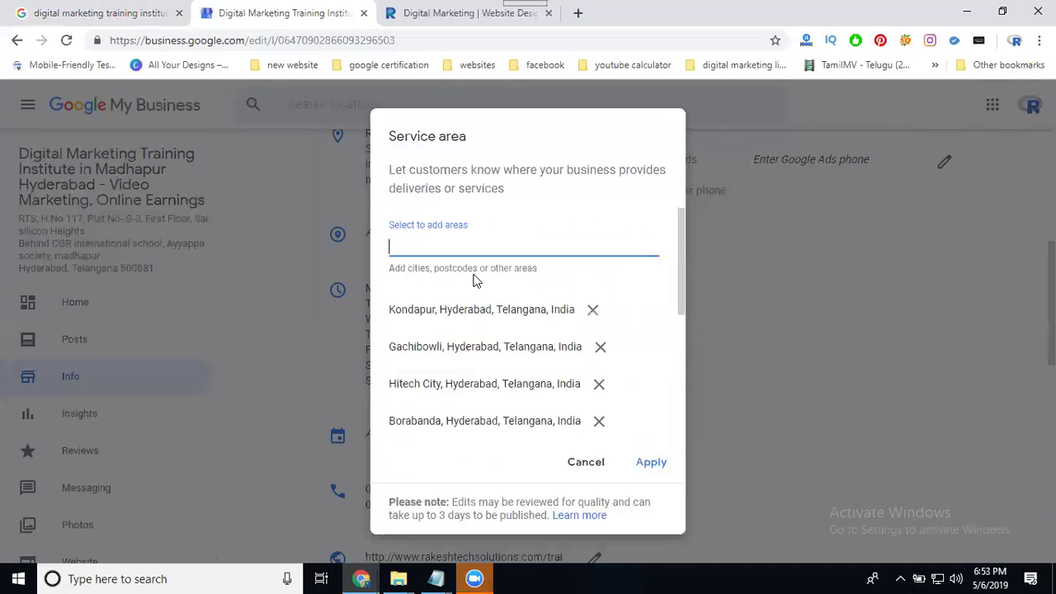
pyautogui.write('500091')
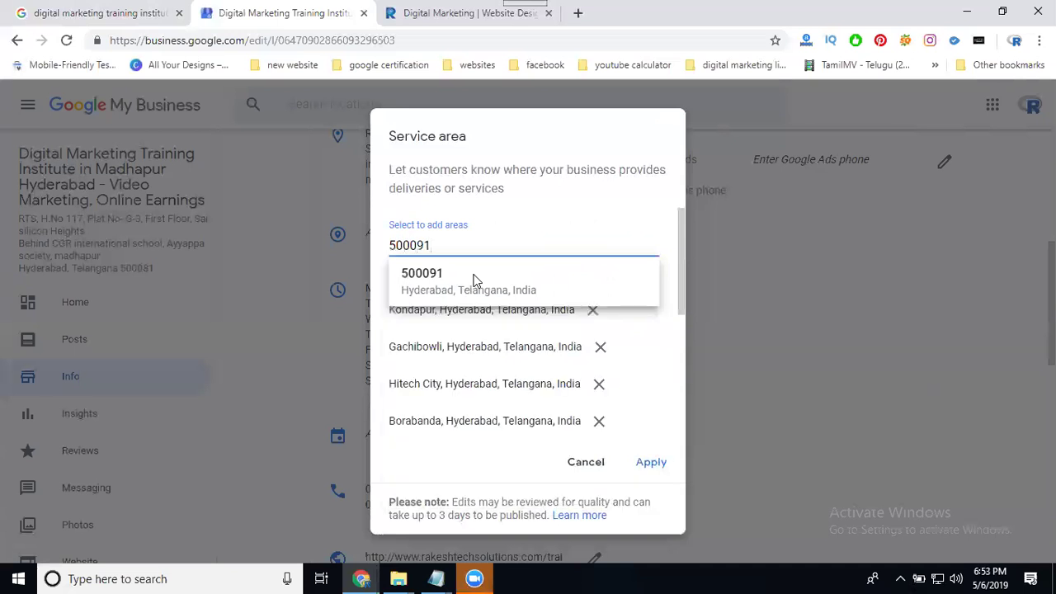
pyautogui.click(474, 281)
pyautogui.write('5000')
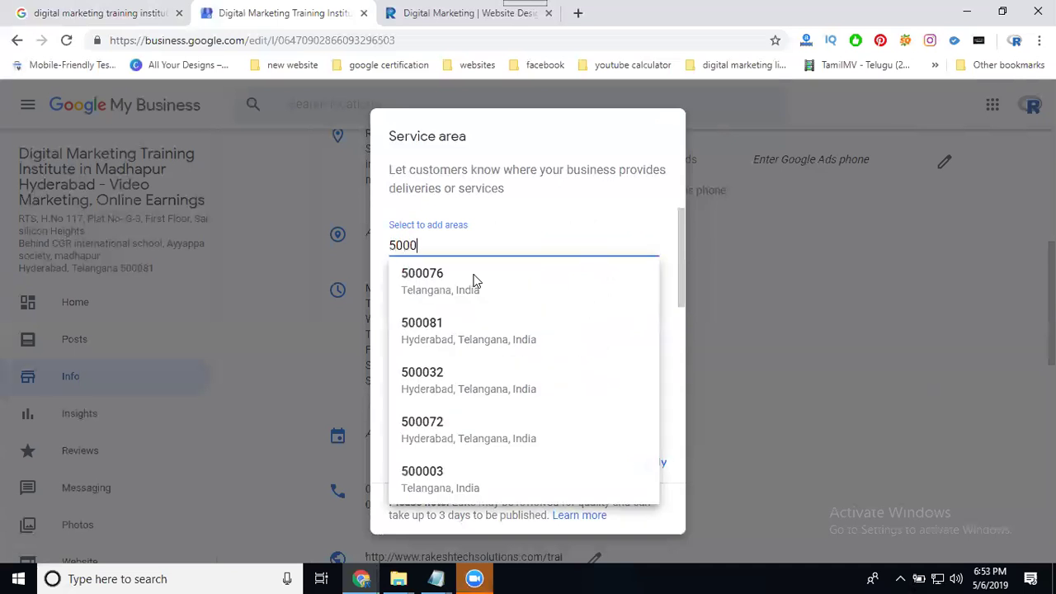
pyautogui.write('91')
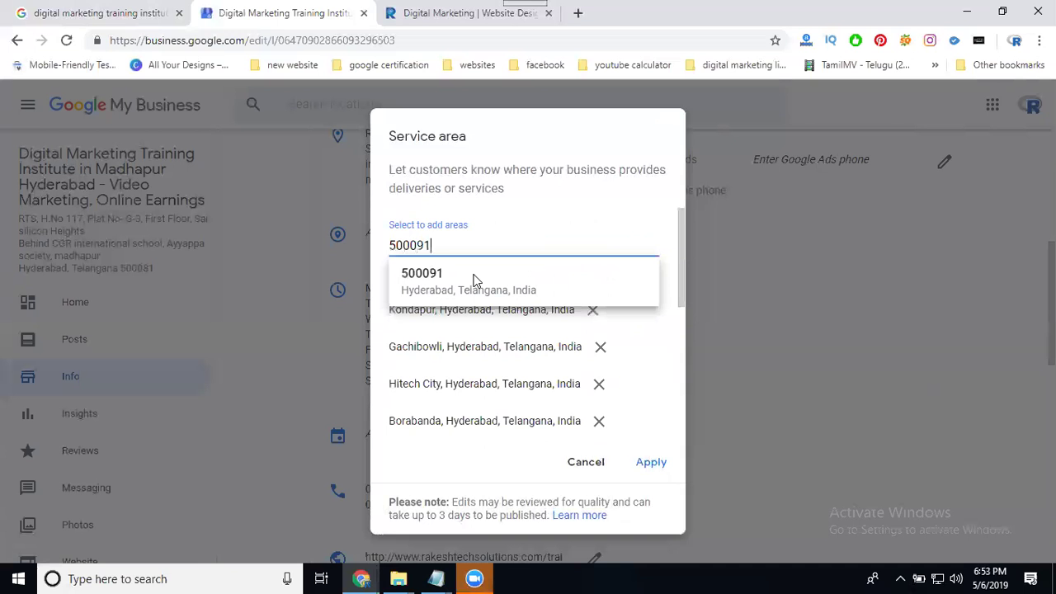
pyautogui.press('BackSpace')
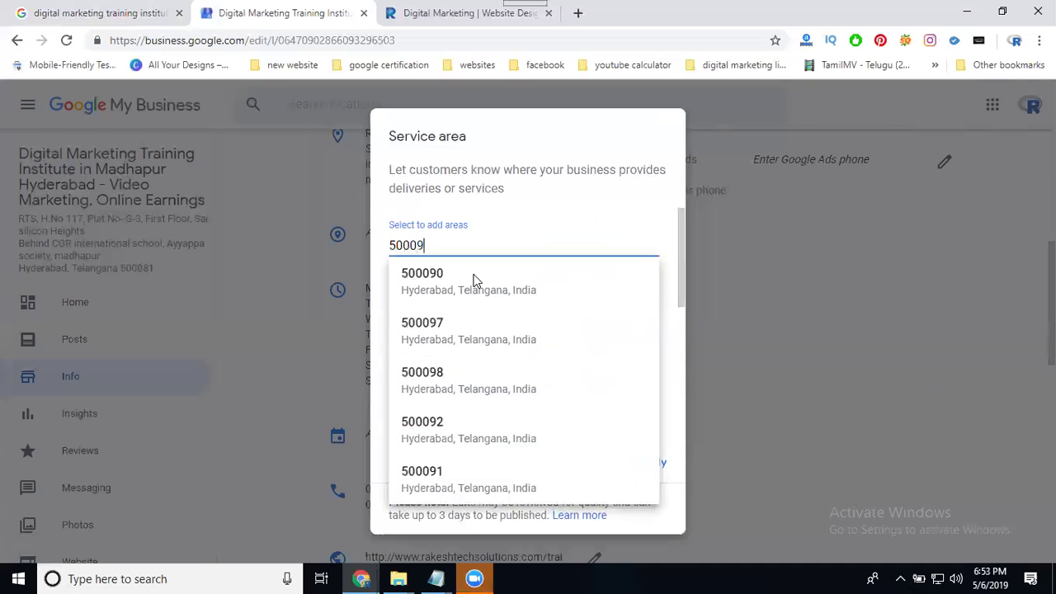
pyautogui.write('0')
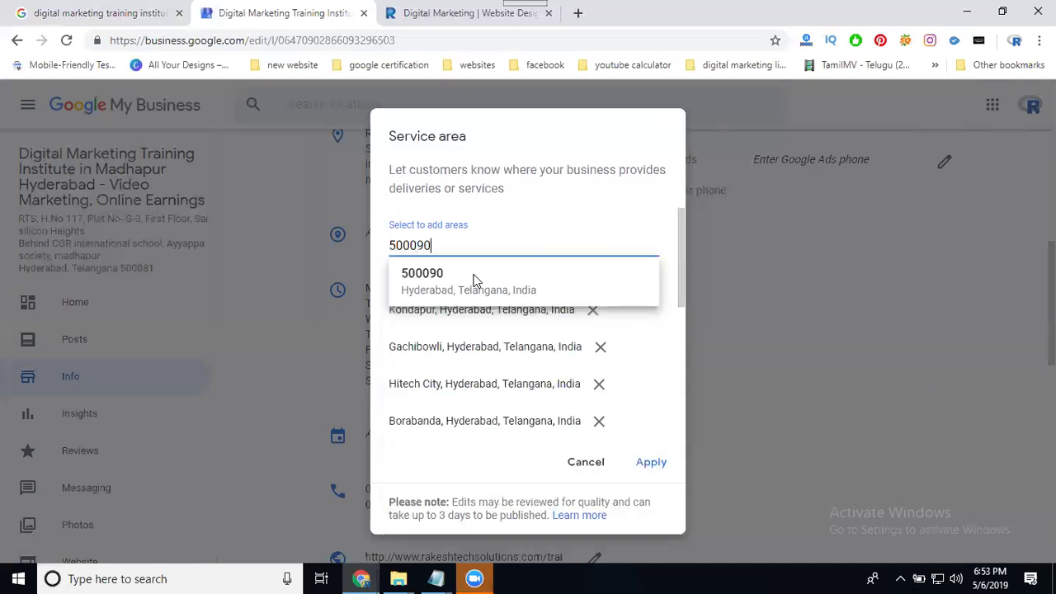
pyautogui.click(470, 283)
# - Check the list of chosen areas and add the Hyderabad postcodes 500045 and 500049 to it
pyautogui.scroll(-4, 513, 334)
pyautogui.scroll(2, 472, 377)
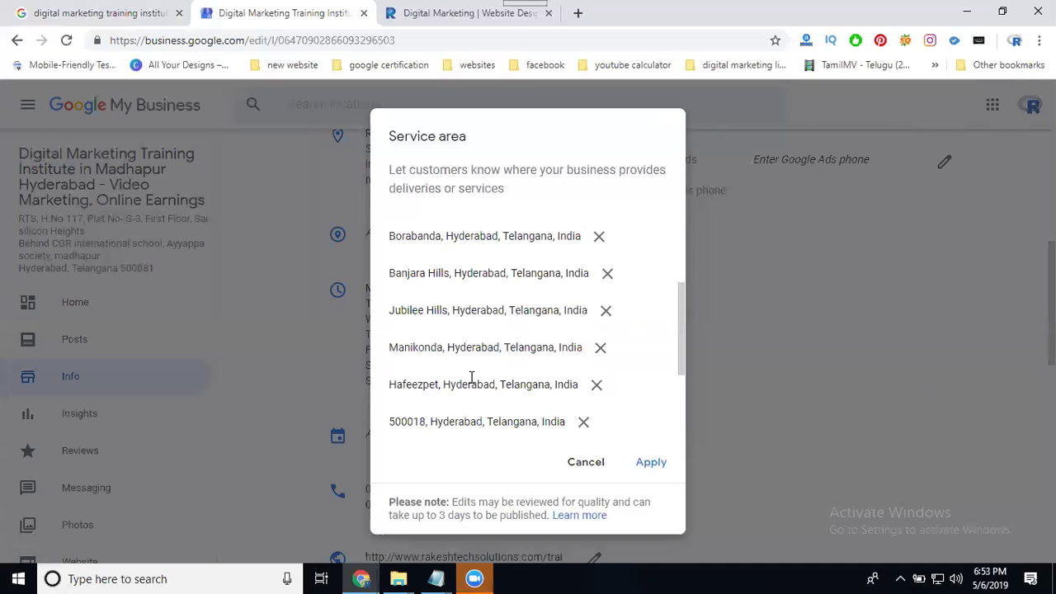
pyautogui.scroll(3, 465, 308)
pyautogui.write('50000')
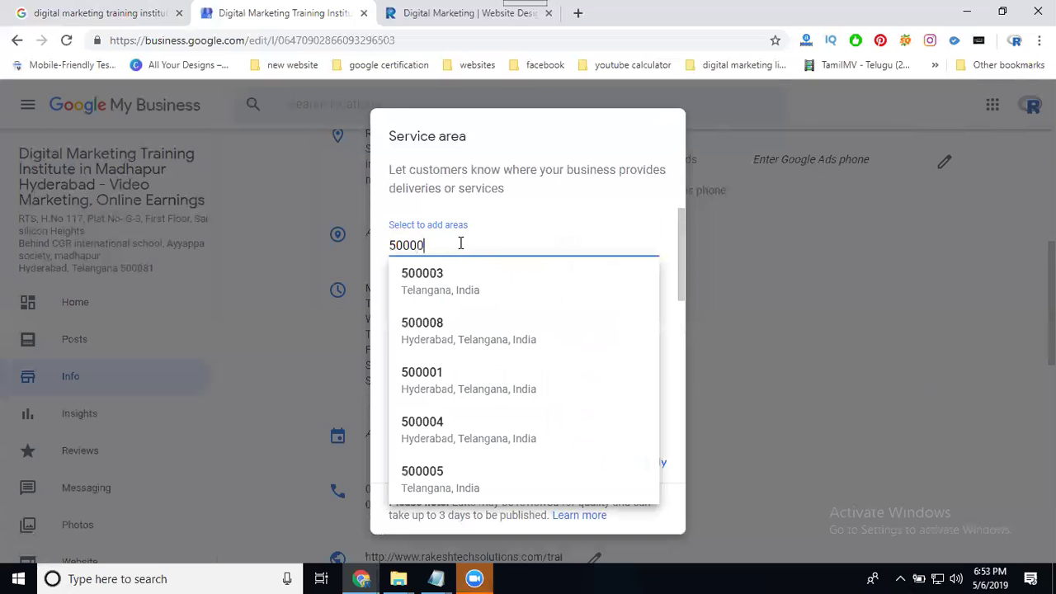
pyautogui.press('BackSpace')
pyautogui.write('45')
pyautogui.click(433, 284)
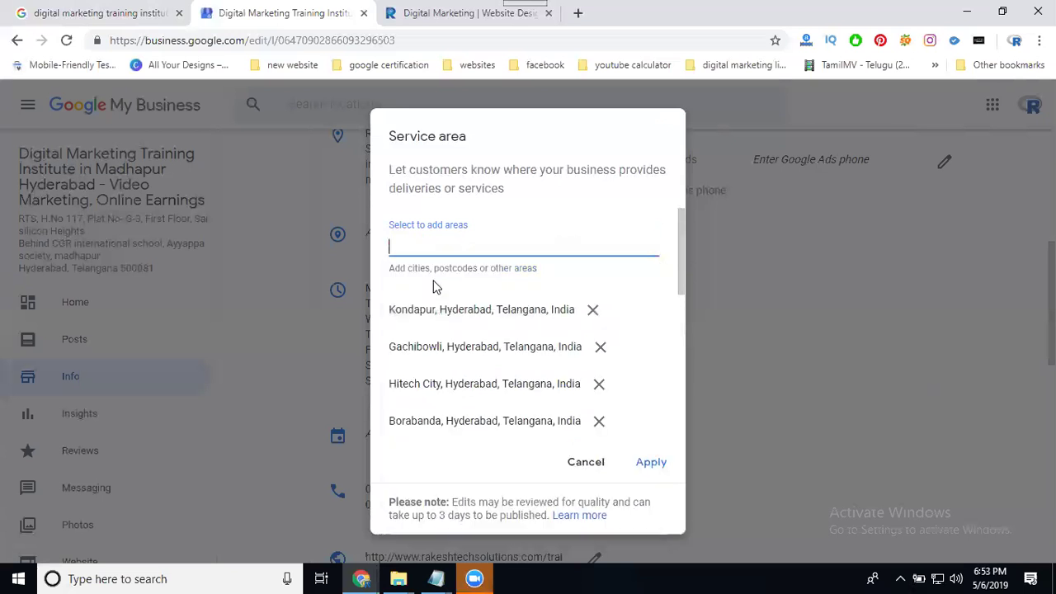
pyautogui.write('500049')
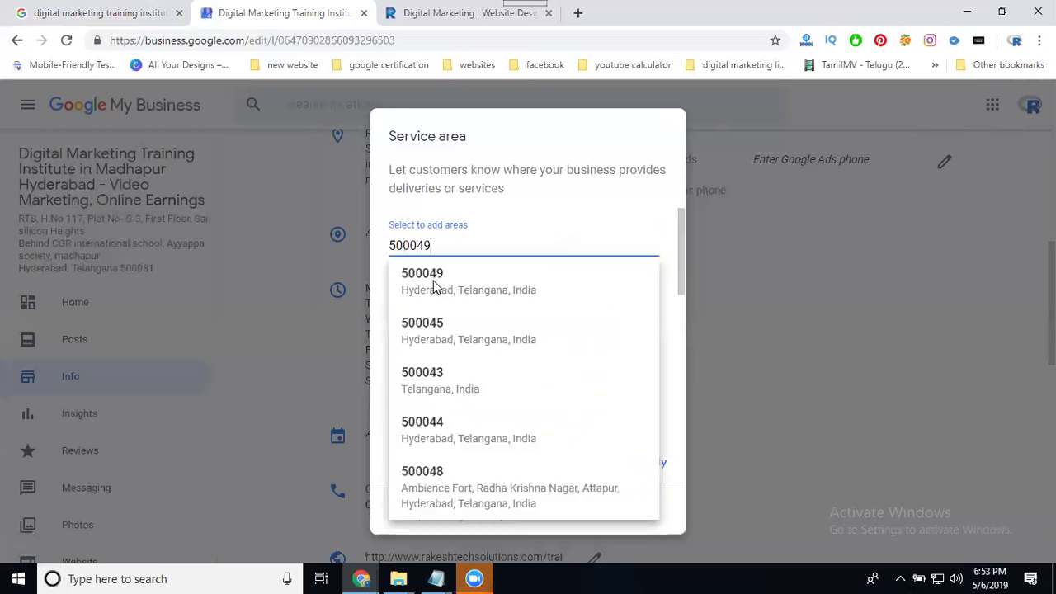
pyautogui.click(433, 284)
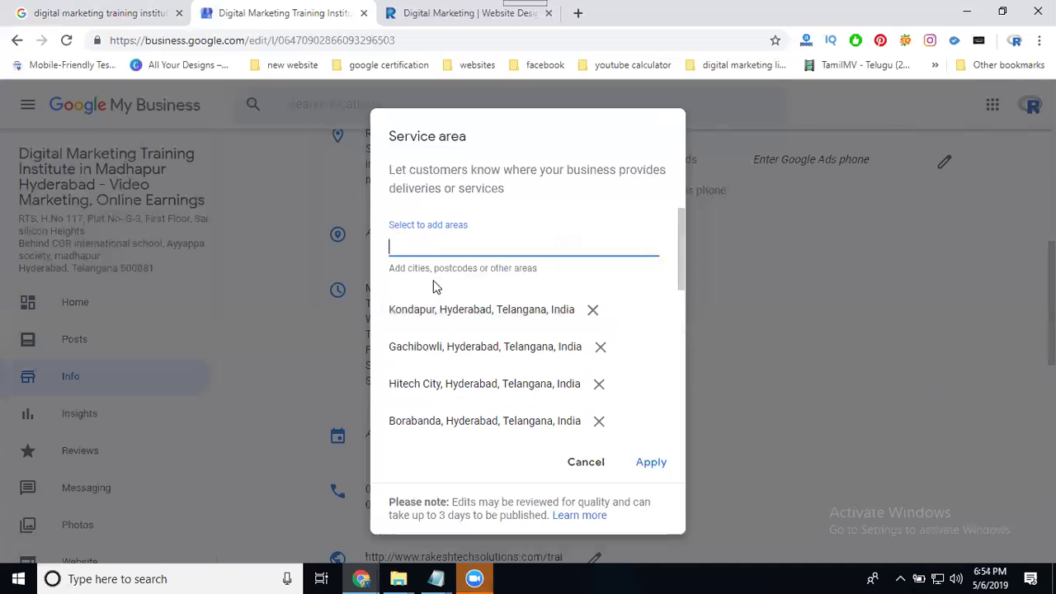
# - Apply the service area changes to the listing and reload its info page
pyautogui.scroll(-5, 567, 313)
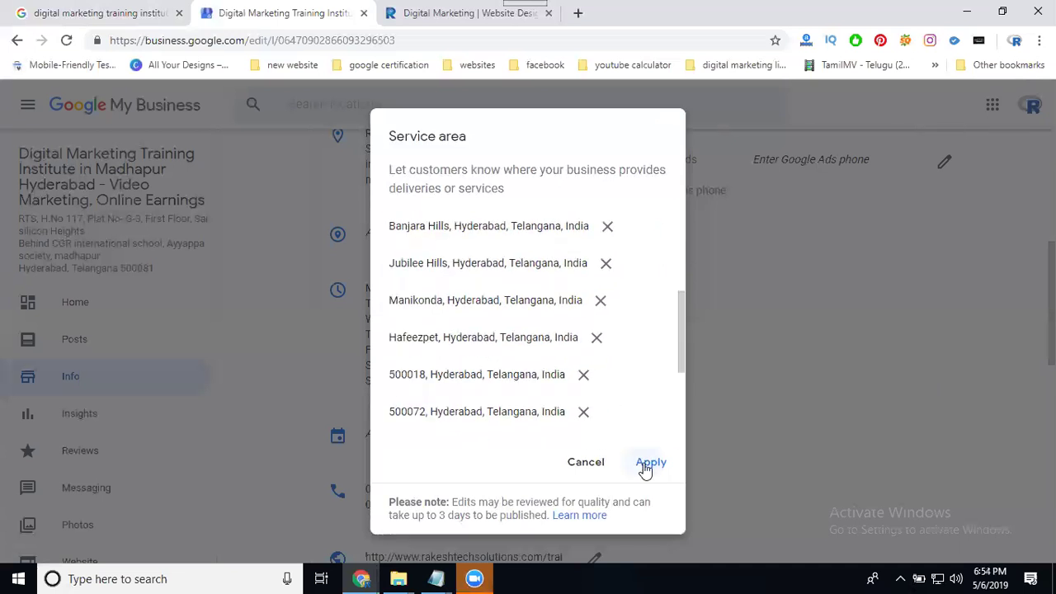
pyautogui.click(646, 467)
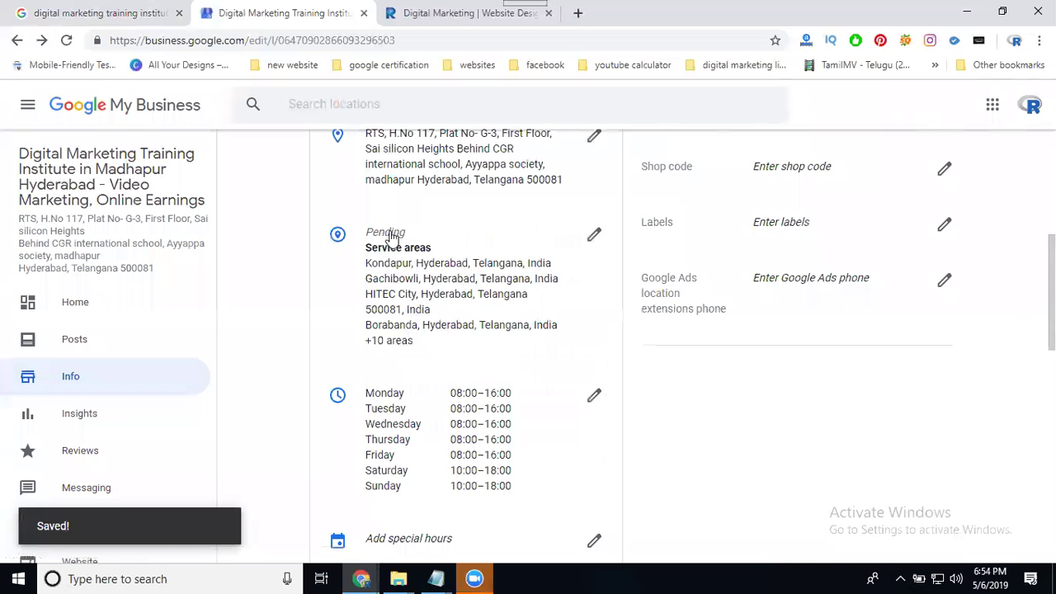
pyautogui.scroll(5, 499, 334)
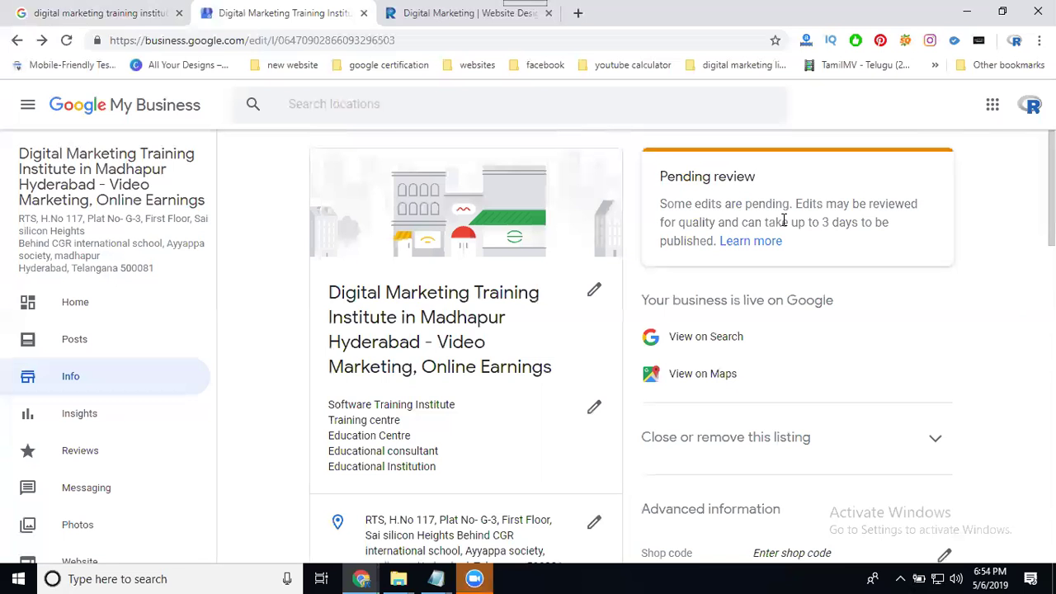
pyautogui.click(69, 40)
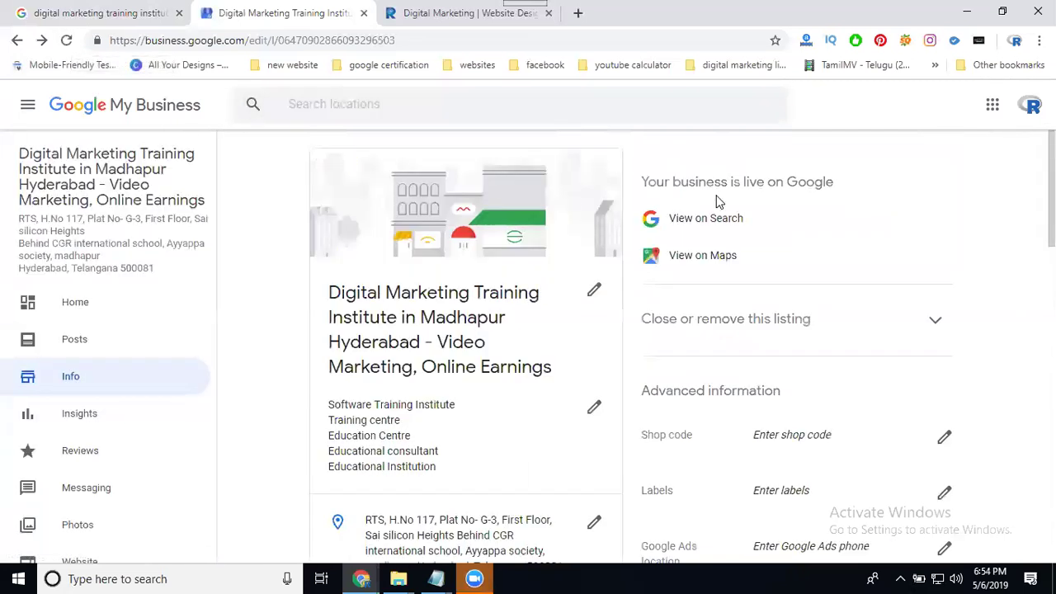
# - Review the listing's saved service areas, opening hours, contact details, services and business description
pyautogui.scroll(-4, 559, 286)
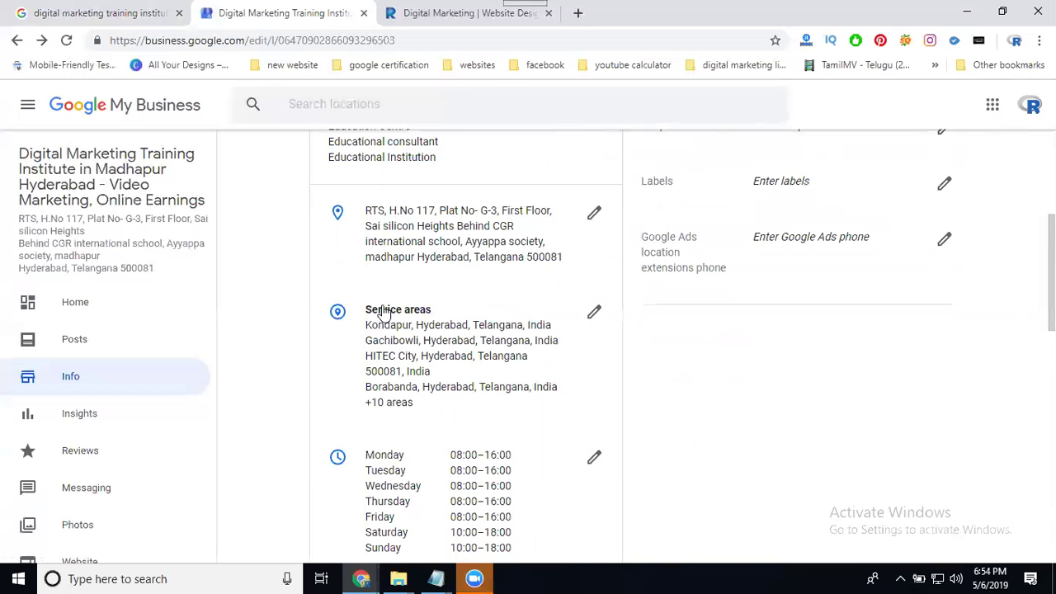
pyautogui.scroll(-3, 385, 312)
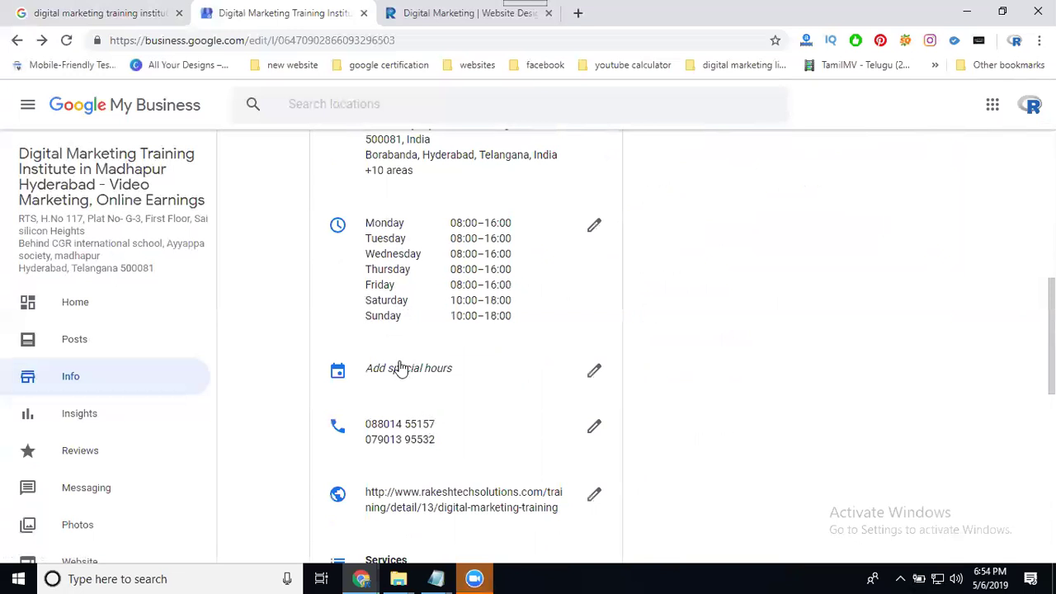
pyautogui.scroll(-3, 400, 368)
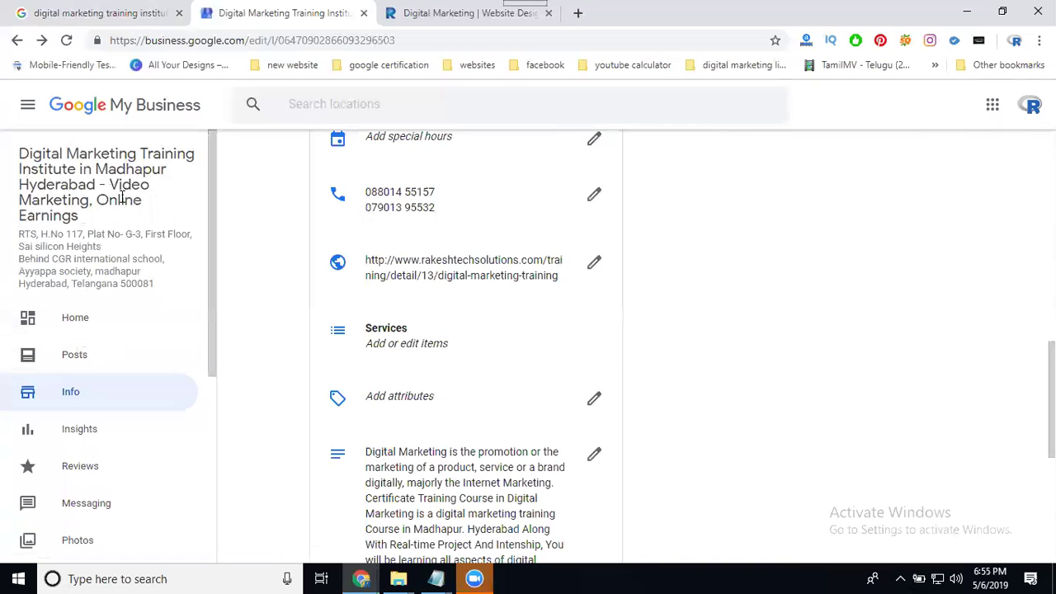
pyautogui.scroll(3, 478, 368)
pyautogui.scroll(2, 477, 368)
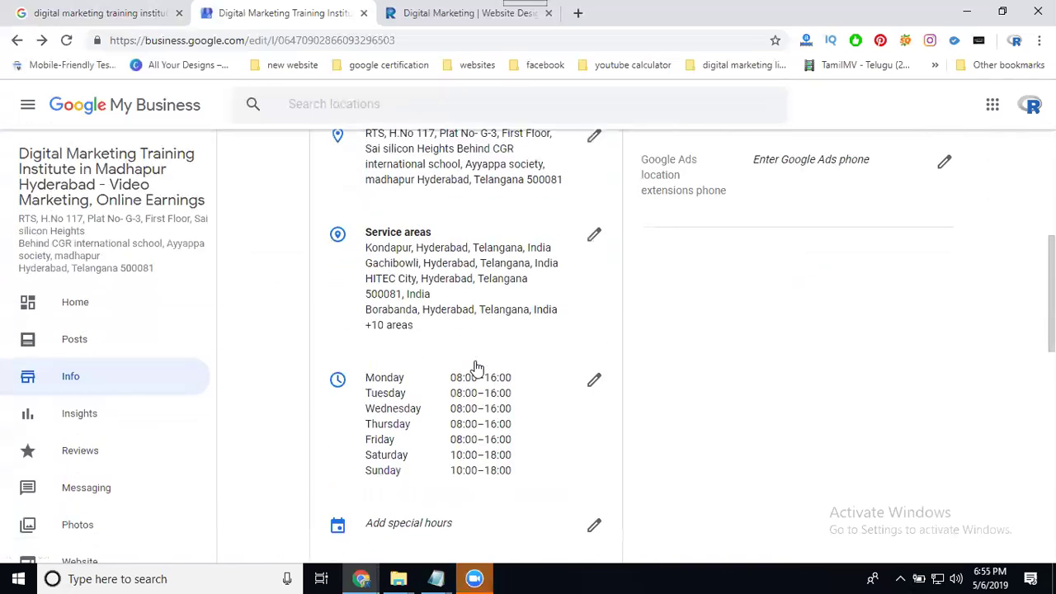